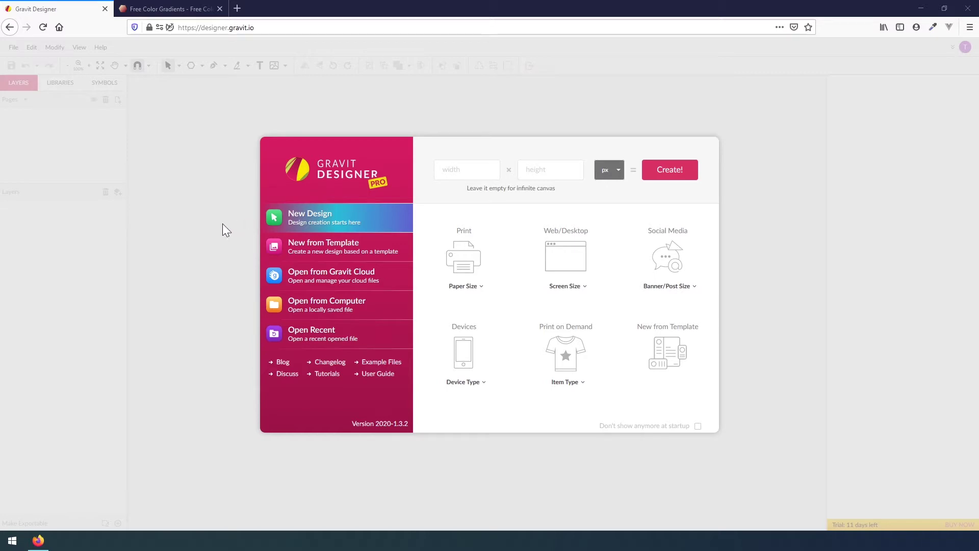
Step: Create a new design with a 32 × 32 px canvas
{"action": "left_click", "coordinate": [472, 168]}
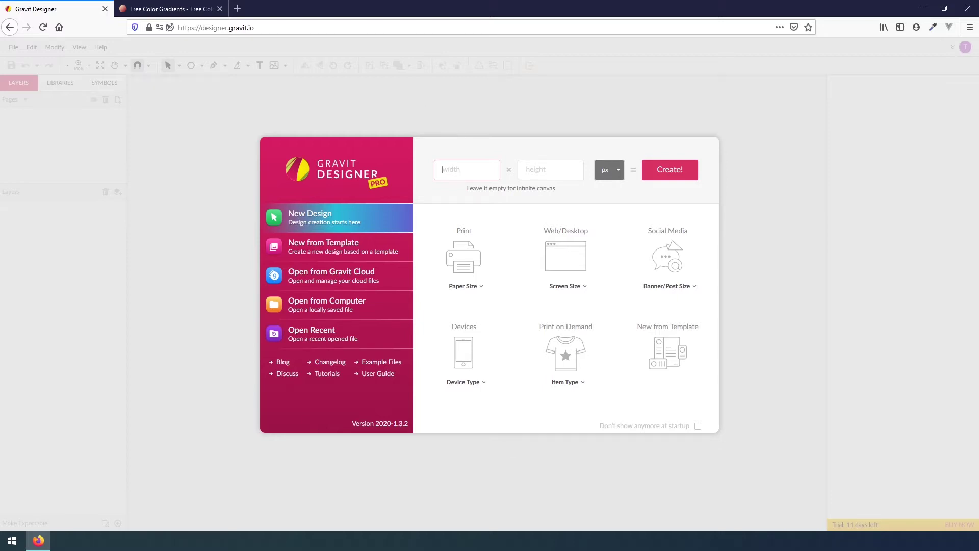
{"action": "type", "text": "32"}
{"action": "key", "text": "Tab"}
{"action": "type", "text": "32"}
{"action": "left_click", "coordinate": [663, 170]}
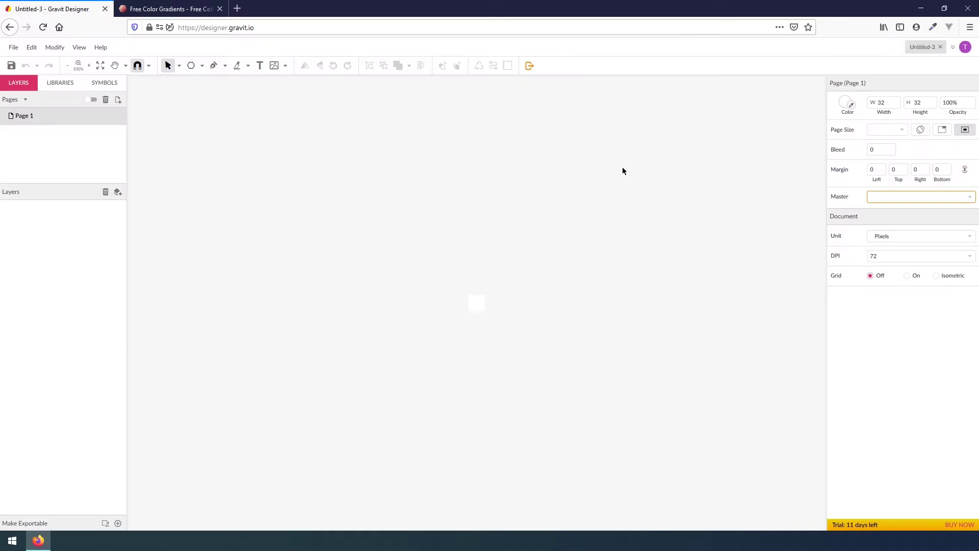
Step: Draw a six-point polygon about 18.9 × 16.3 px on the blank page
{"action": "left_click_drag", "start_coordinate": [458, 275], "coordinate": [528, 344]}
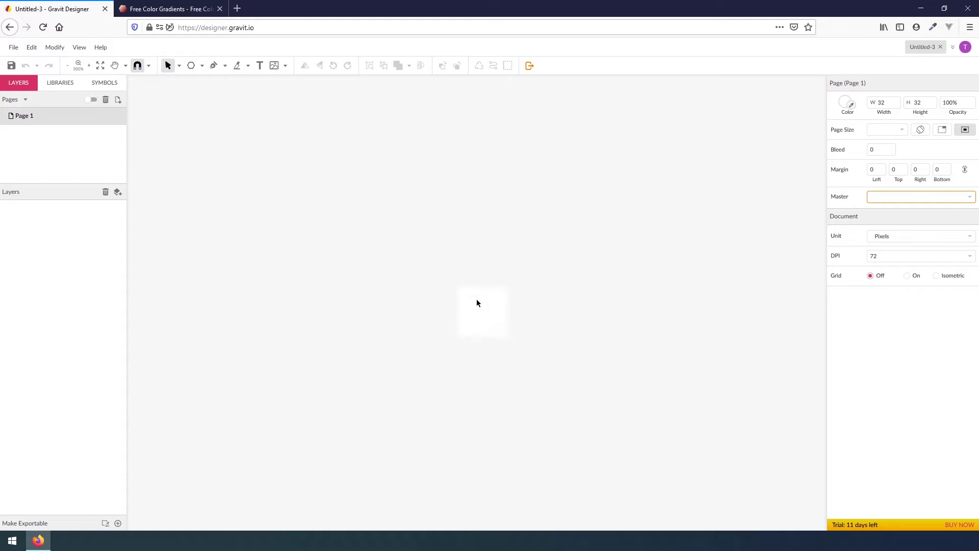
{"action": "scroll", "coordinate": [476, 303], "scroll_direction": "up", "scroll_amount": 5}
{"action": "scroll", "coordinate": [480, 326], "scroll_direction": "up", "scroll_amount": 3}
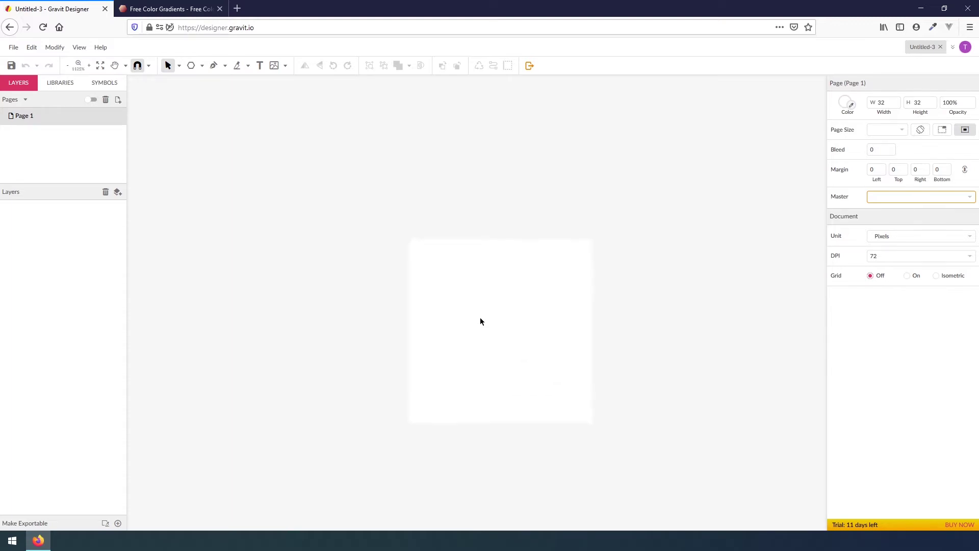
{"action": "left_click_drag", "start_coordinate": [493, 357], "coordinate": [447, 285]}
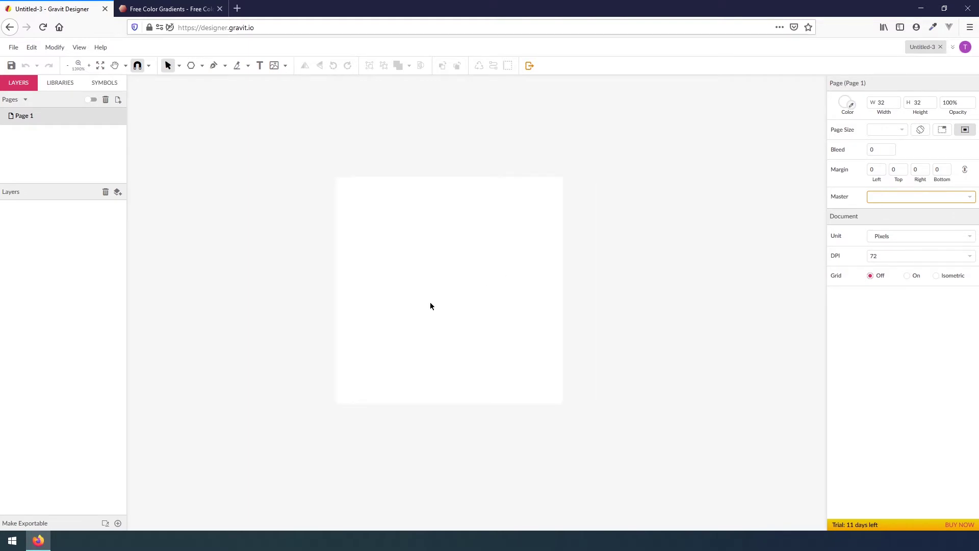
{"action": "scroll", "coordinate": [423, 301], "scroll_direction": "up", "scroll_amount": 1}
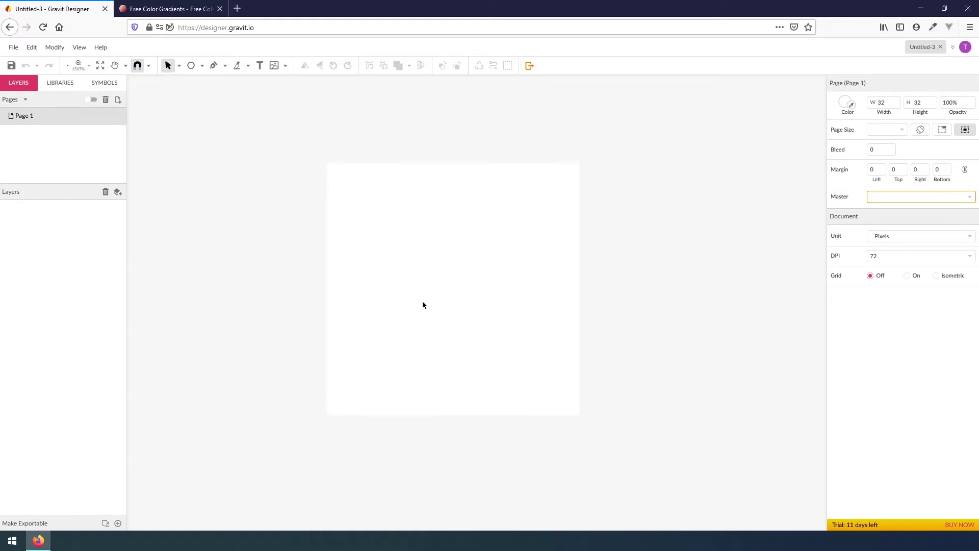
{"action": "scroll", "coordinate": [422, 305], "scroll_direction": "up", "scroll_amount": 1}
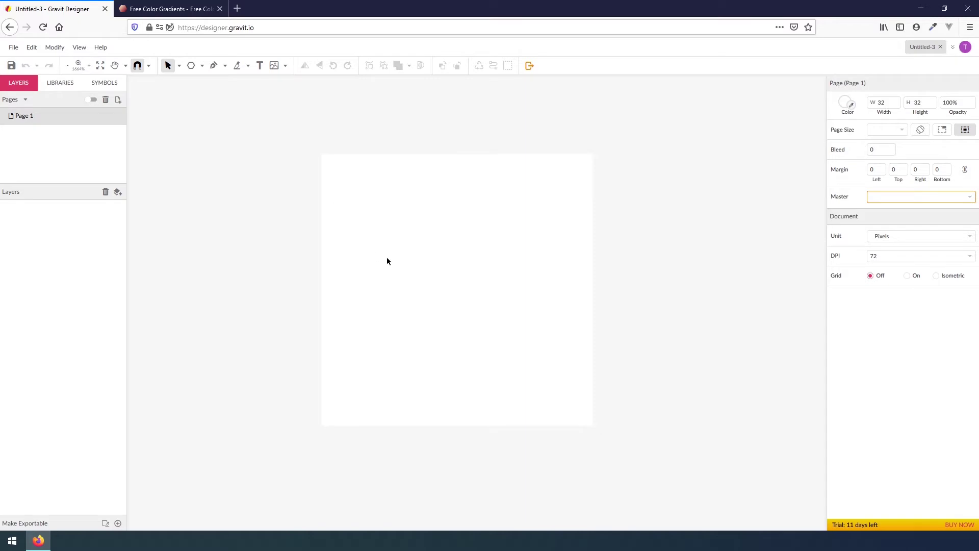
{"action": "scroll", "coordinate": [387, 261], "scroll_direction": "right", "scroll_amount": 2}
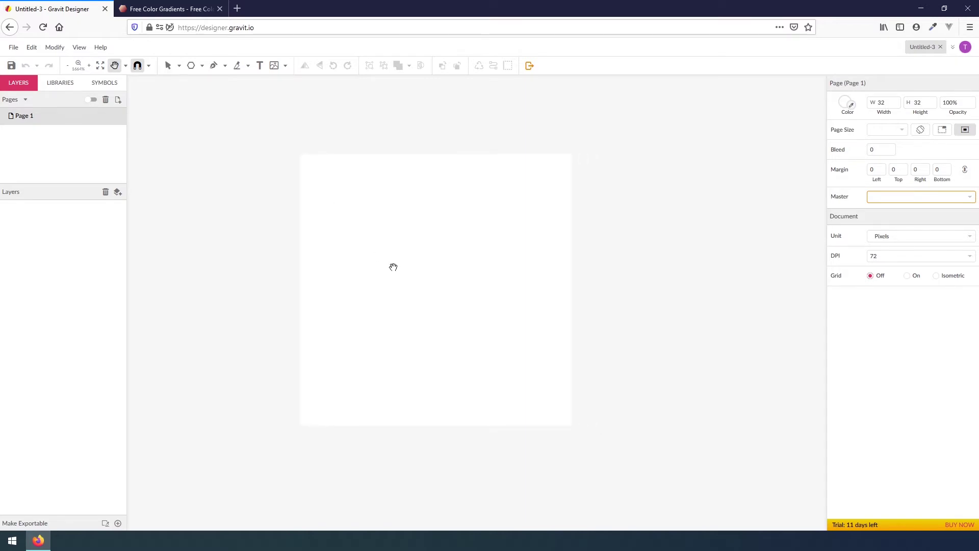
{"action": "left_click_drag", "start_coordinate": [393, 266], "coordinate": [409, 279]}
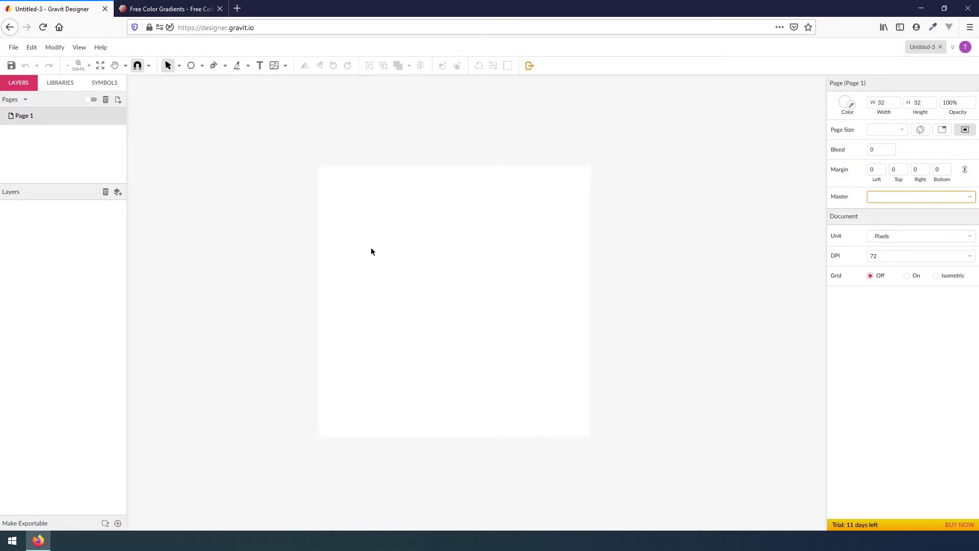
{"action": "left_click_drag", "start_coordinate": [371, 252], "coordinate": [425, 274]}
{"action": "left_click_drag", "start_coordinate": [487, 315], "coordinate": [418, 266]}
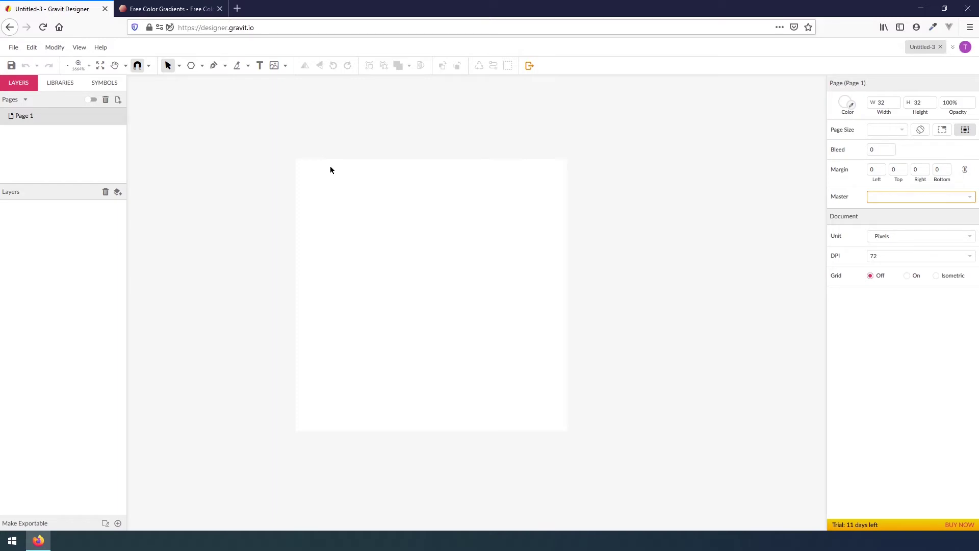
{"action": "left_click", "coordinate": [202, 67]}
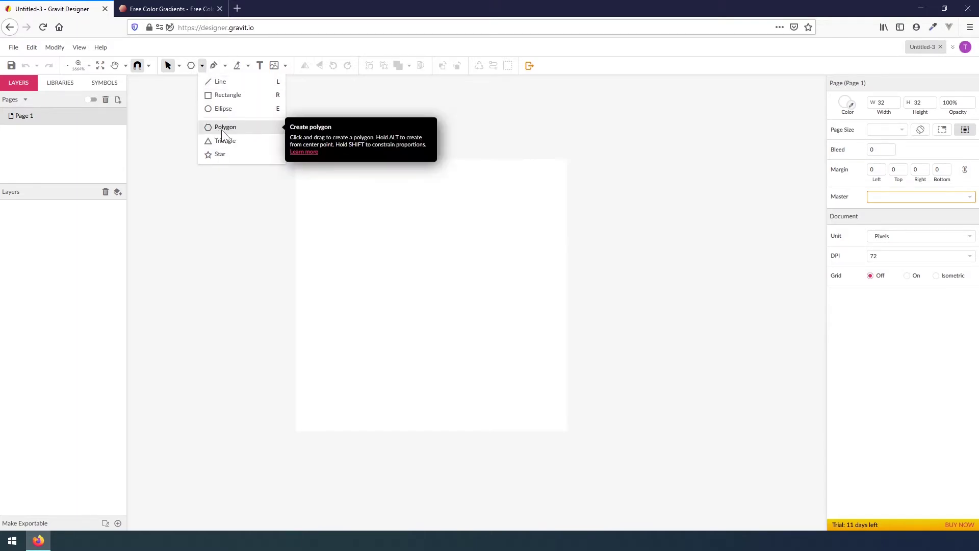
{"action": "left_click", "coordinate": [234, 127]}
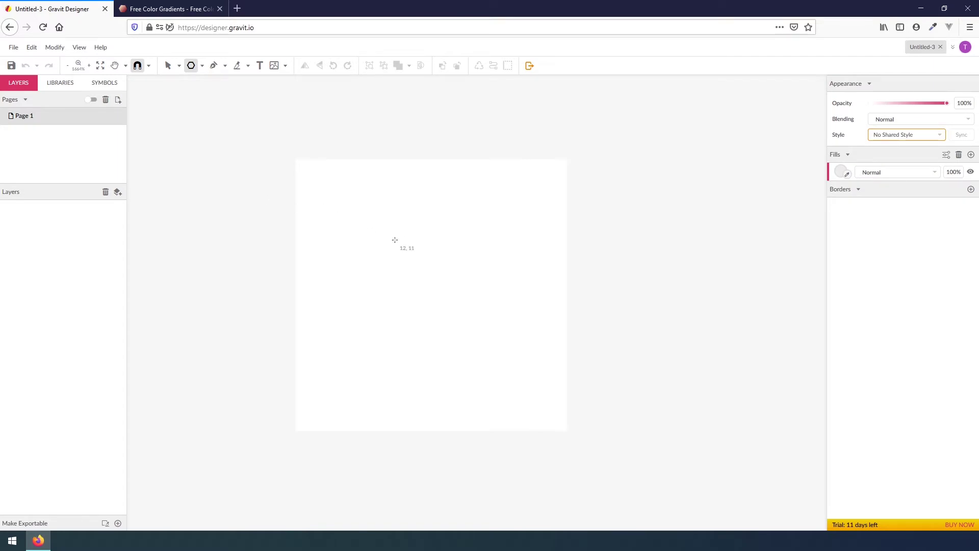
{"action": "left_click", "coordinate": [422, 271]}
{"action": "mouse_move", "coordinate": [421, 271]}
{"action": "left_mouse_down"}
{"action": "mouse_move", "coordinate": [459, 291]}
{"action": "mouse_move", "coordinate": [455, 313]}
{"action": "mouse_move", "coordinate": [429, 305]}
{"action": "mouse_move", "coordinate": [465, 308]}
{"action": "mouse_move", "coordinate": [487, 282]}
{"action": "mouse_move", "coordinate": [490, 243]}
{"action": "mouse_move", "coordinate": [485, 291]}
{"action": "mouse_move", "coordinate": [444, 318]}
{"action": "mouse_move", "coordinate": [461, 326]}
{"action": "mouse_move", "coordinate": [429, 306]}
{"action": "mouse_move", "coordinate": [443, 315]}
{"action": "left_mouse_up"}
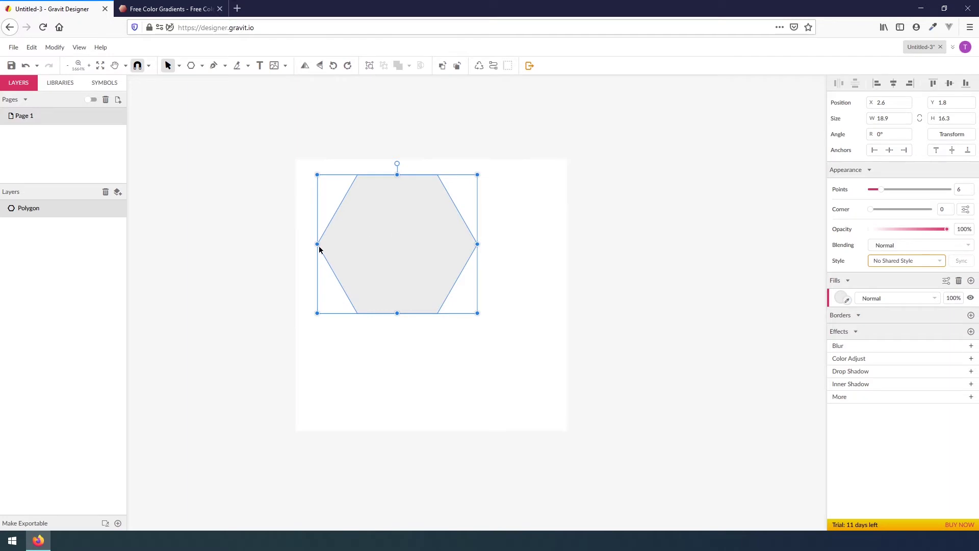
Step: Center the hexagon horizontally and vertically on the page
{"action": "left_click", "coordinate": [281, 273]}
{"action": "left_click", "coordinate": [363, 281]}
{"action": "left_click", "coordinate": [893, 83]}
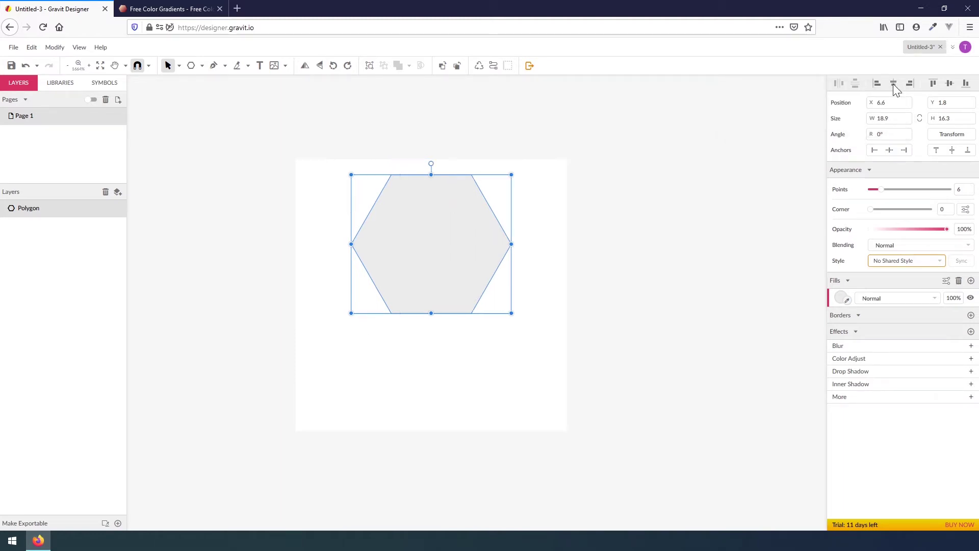
{"action": "left_click", "coordinate": [950, 84]}
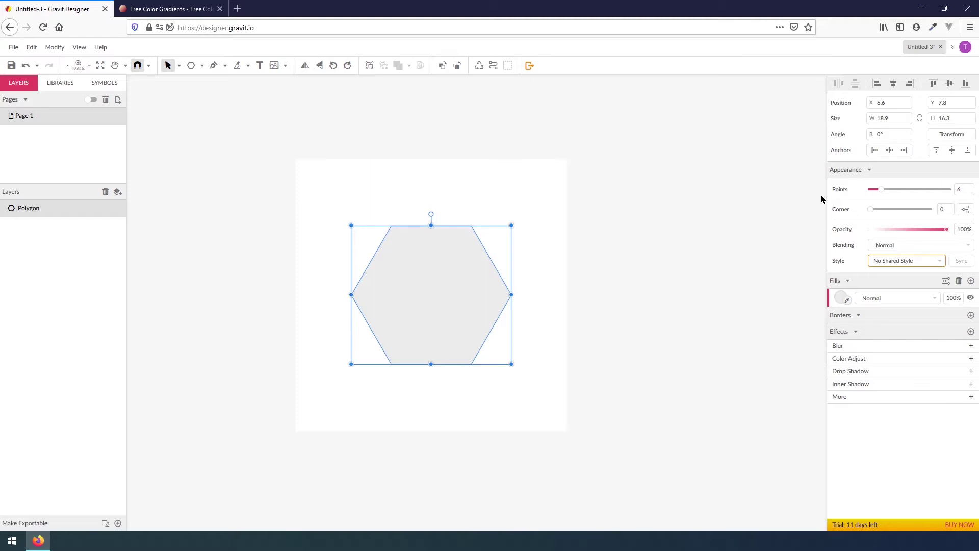
{"action": "left_click", "coordinate": [571, 260]}
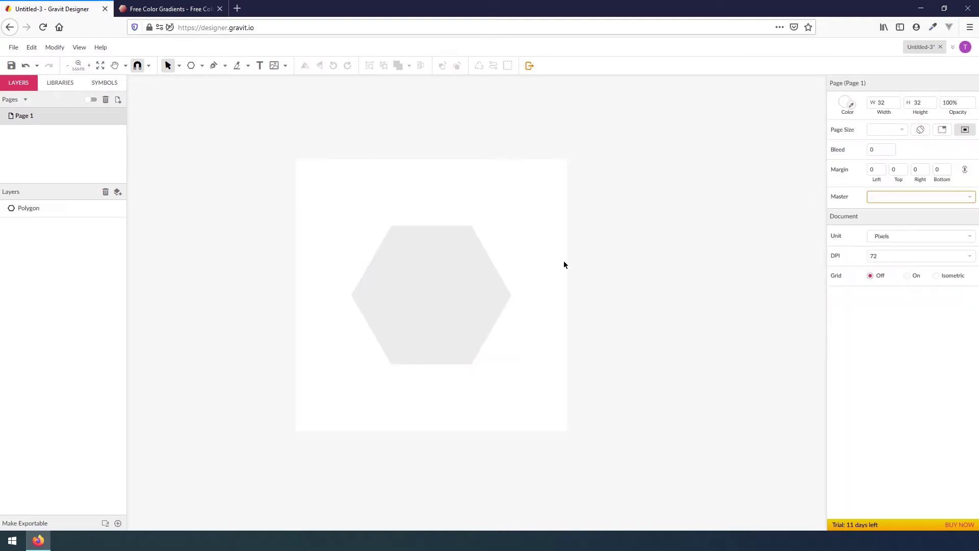
{"action": "left_click", "coordinate": [440, 303]}
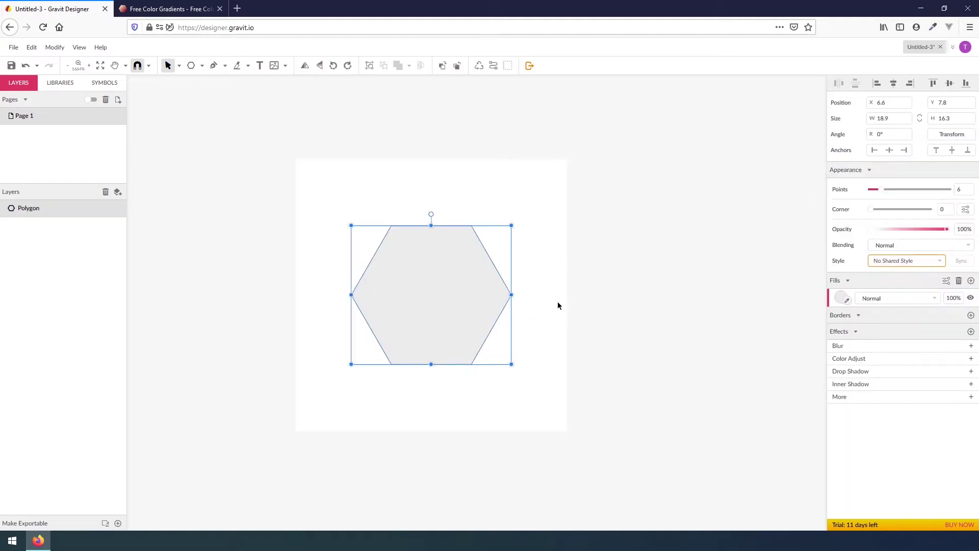
{"action": "left_click", "coordinate": [602, 261]}
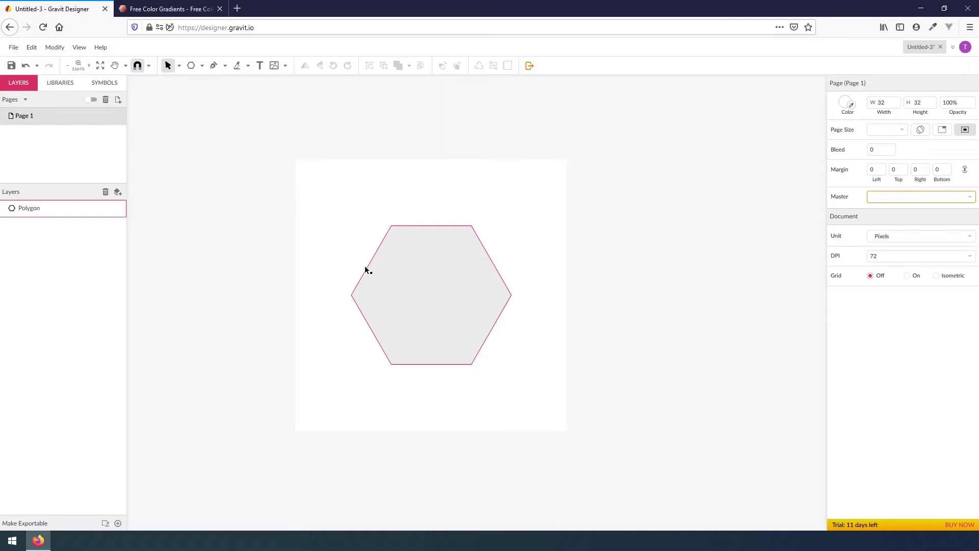
Step: Round the hexagon's corners by setting its corner value to 1
{"action": "left_click", "coordinate": [427, 289]}
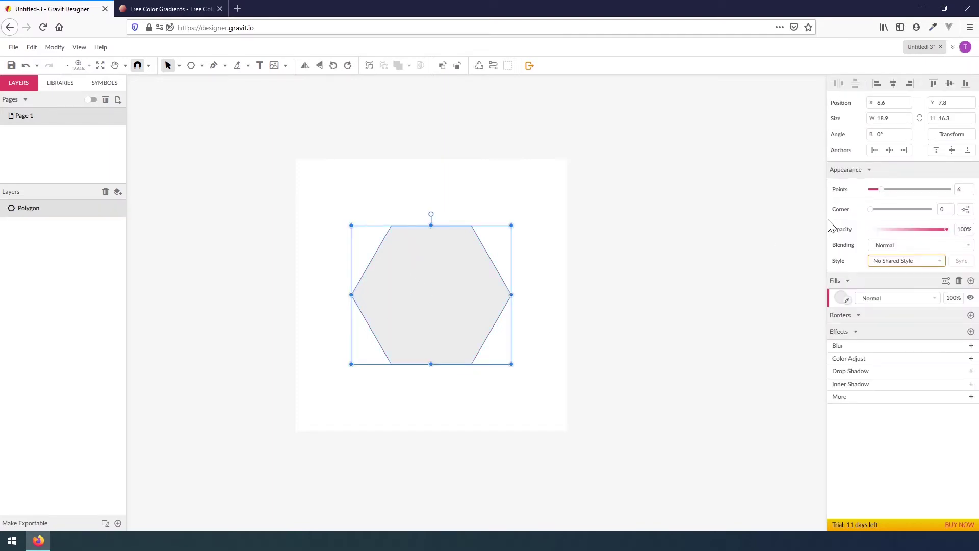
{"action": "left_click_drag", "start_coordinate": [871, 210], "coordinate": [888, 214]}
{"action": "left_click", "coordinate": [686, 255]}
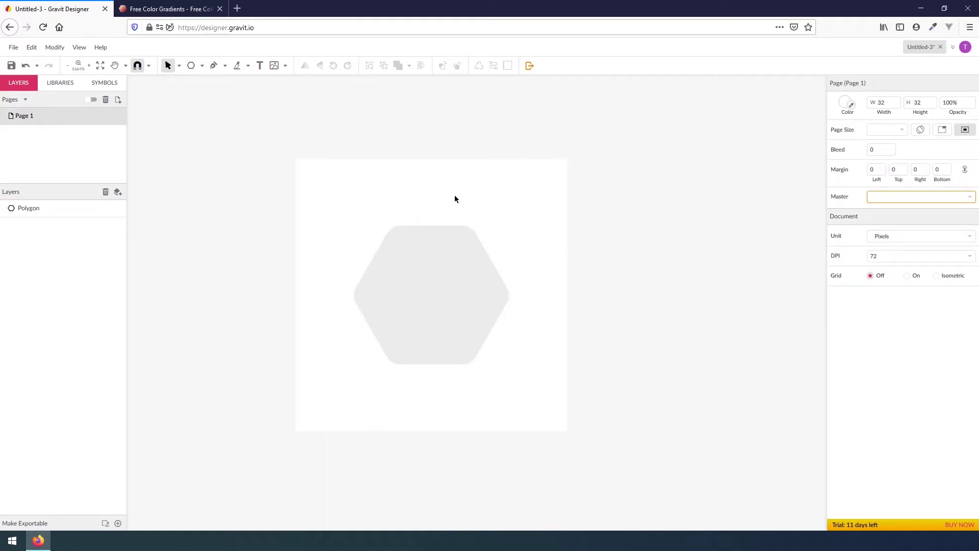
{"action": "left_click", "coordinate": [449, 255]}
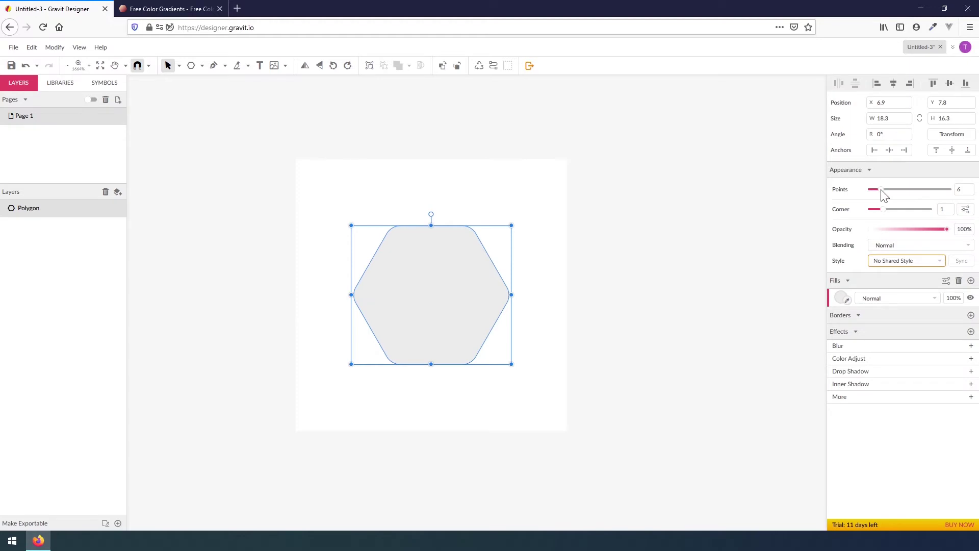
{"action": "mouse_move", "coordinate": [883, 192]}
{"action": "left_mouse_down"}
{"action": "mouse_move", "coordinate": [874, 194]}
{"action": "mouse_move", "coordinate": [885, 197]}
{"action": "left_mouse_up"}
{"action": "left_click", "coordinate": [679, 277]}
Step: Change the hexagon's fill type from a solid color to Linear Gradient
{"action": "left_click", "coordinate": [424, 283]}
{"action": "left_click", "coordinate": [839, 297]}
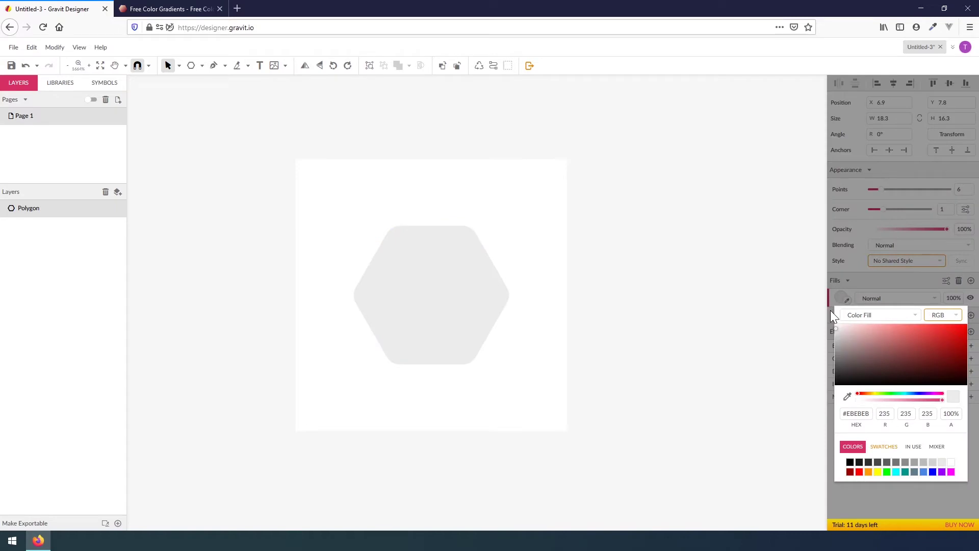
{"action": "left_click", "coordinate": [861, 316]}
{"action": "left_click", "coordinate": [856, 336]}
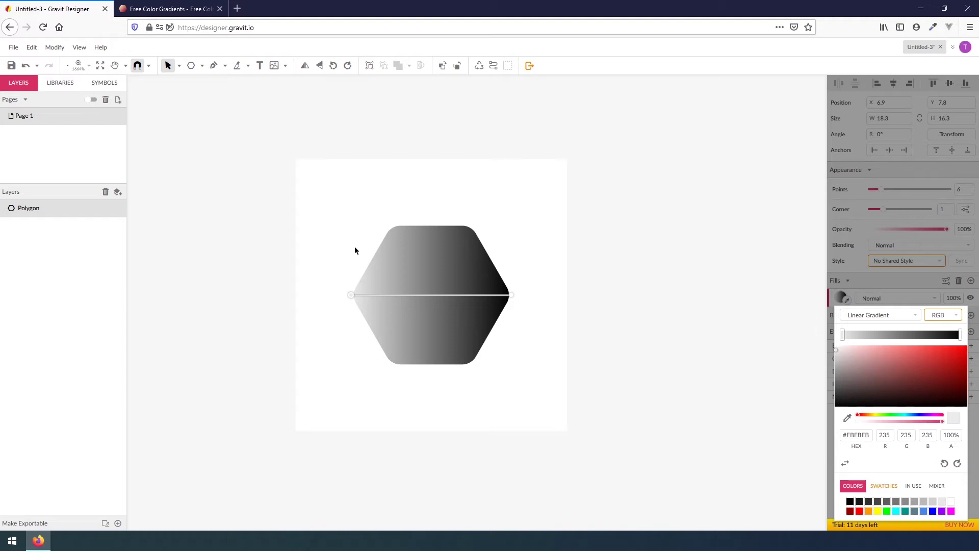
Step: Switch to the Free Color Gradients page, try several swatch pairs and settle on #0DE5F7 and #7746AF
{"action": "left_click", "coordinate": [168, 9]}
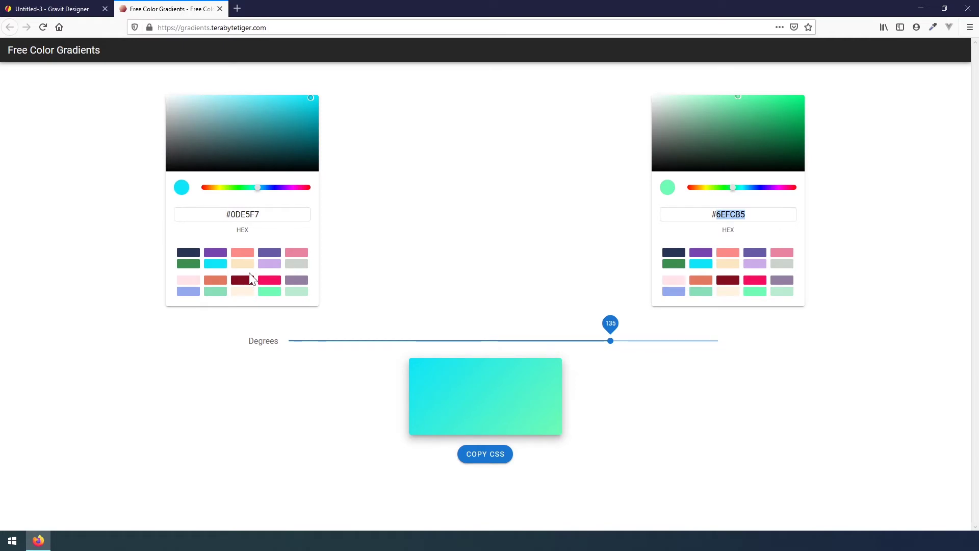
{"action": "left_click", "coordinate": [269, 264]}
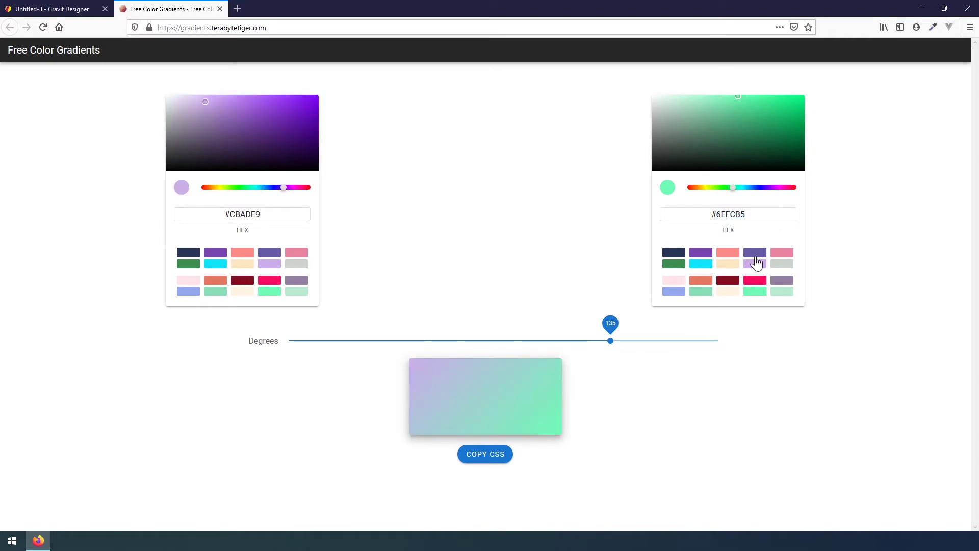
{"action": "left_click", "coordinate": [725, 254]}
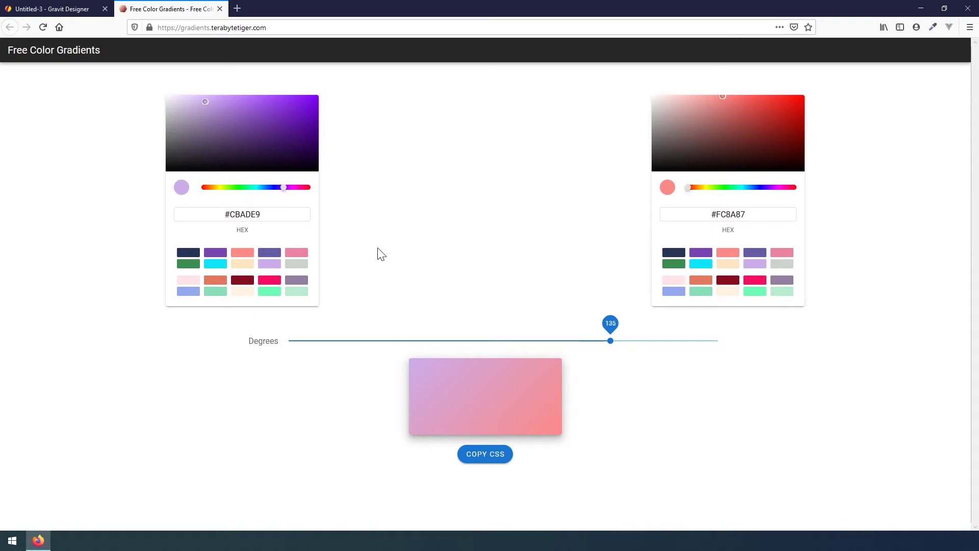
{"action": "left_click", "coordinate": [212, 293]}
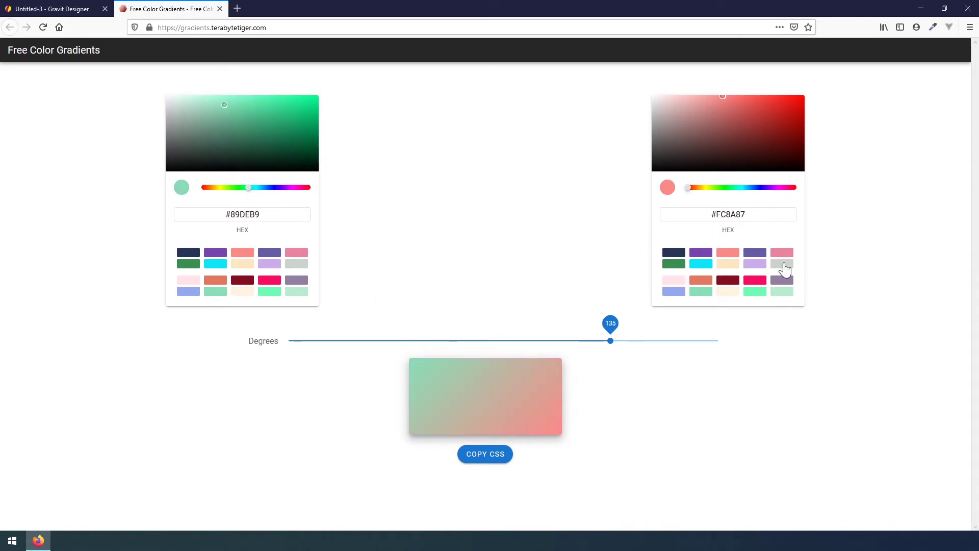
{"action": "left_click", "coordinate": [756, 266]}
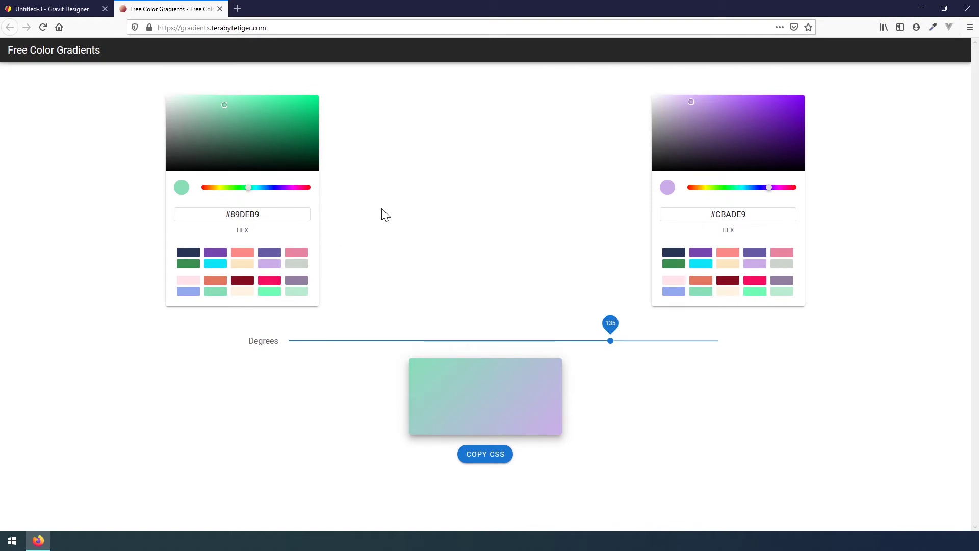
{"action": "left_click", "coordinate": [214, 265]}
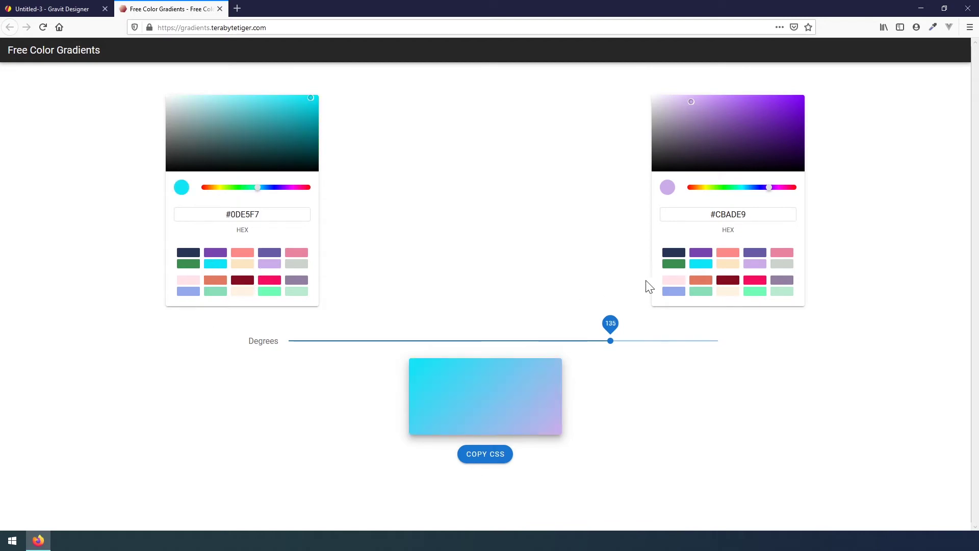
{"action": "left_click", "coordinate": [697, 255]}
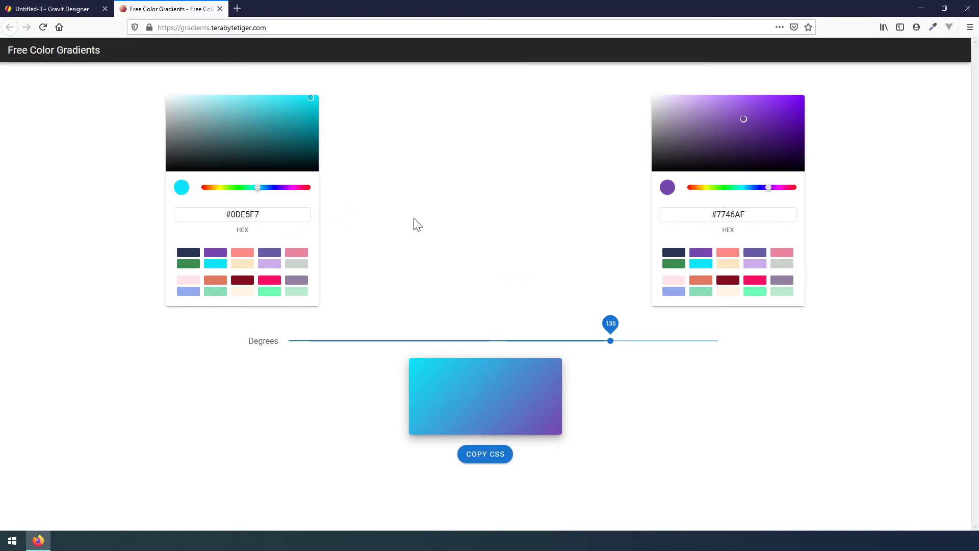
Step: Copy #0DE5F7 from the gradients page and set it as the hexagon gradient's starting color in Gravit Designer
{"action": "double_click", "coordinate": [250, 214]}
{"action": "left_click", "coordinate": [60, 7]}
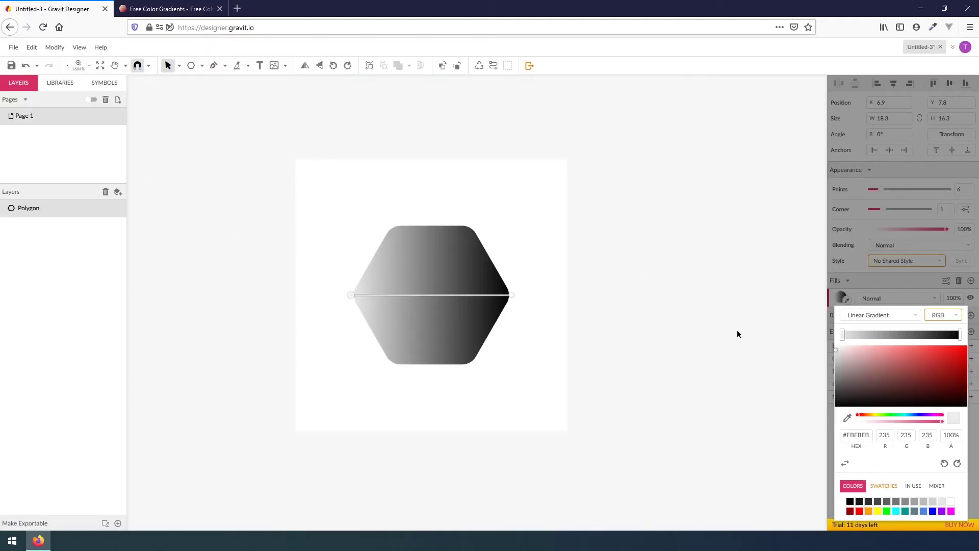
{"action": "left_click", "coordinate": [862, 433]}
{"action": "type", "text": "#0DE5F7"}
{"action": "key", "text": "Tab"}
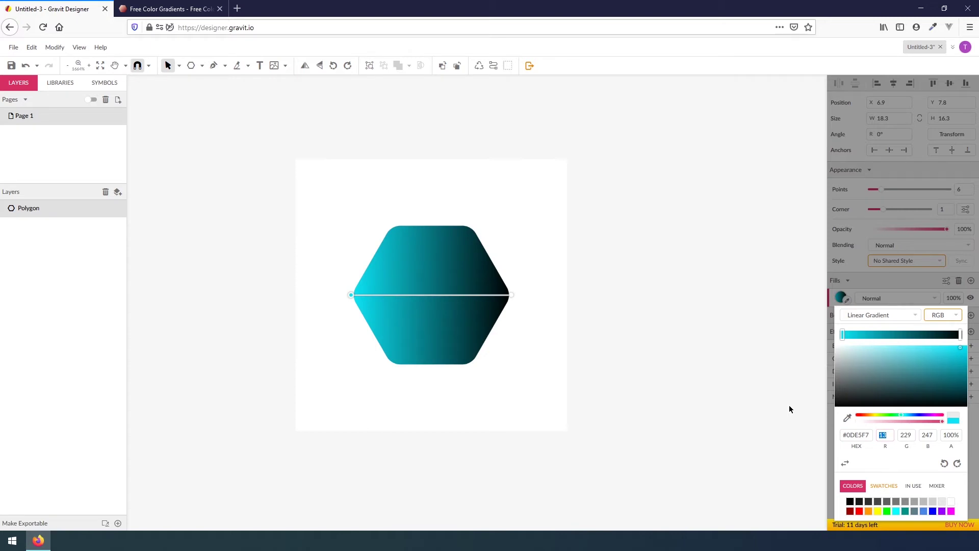
Step: Copy #7746AF from the Free Color Gradients page and apply it to the hexagon's selected gradient stop in Gravit Designer
{"action": "left_click", "coordinate": [189, 15]}
{"action": "key", "text": "Tab"}
{"action": "key", "text": "ctrl+c"}
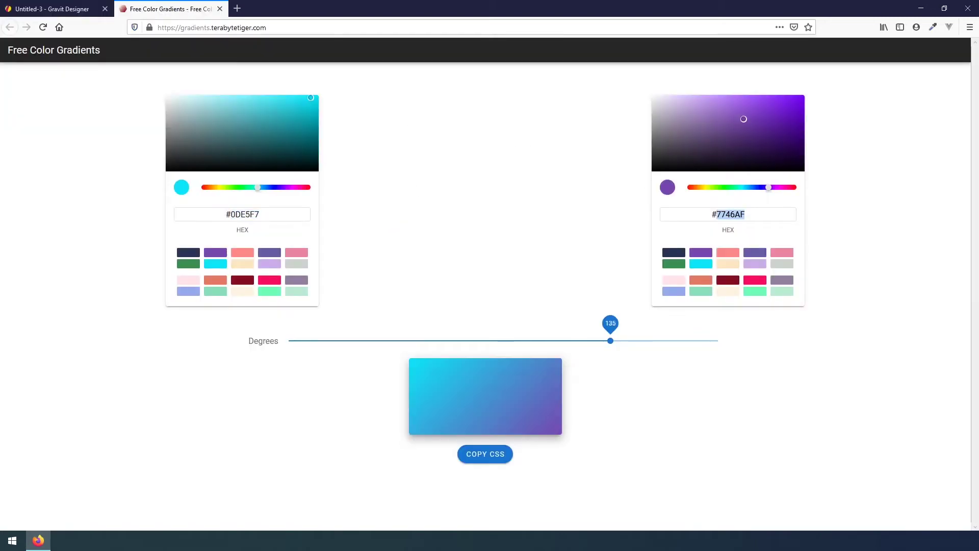
{"action": "left_click", "coordinate": [59, 9]}
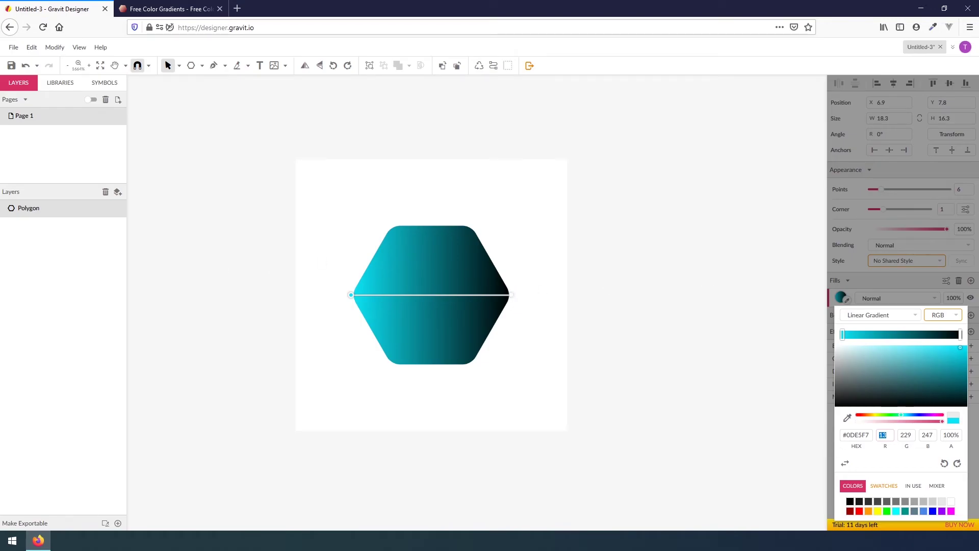
{"action": "left_click", "coordinate": [856, 435]}
{"action": "type", "text": "#7746AF"}
{"action": "key", "text": "Tab"}
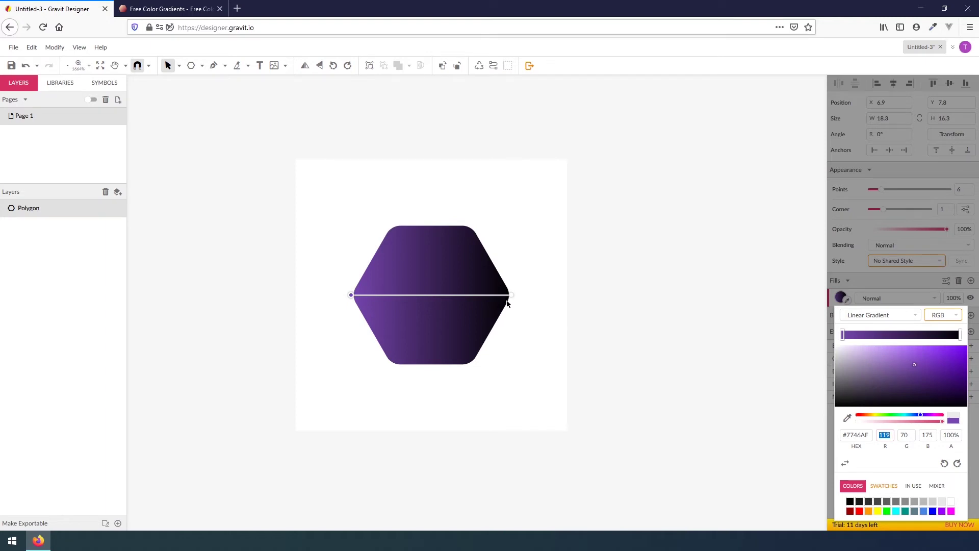
Step: Undo the purple color on the hexagon gradient's starting stop and apply #7746AF to the ending stop instead
{"action": "left_click", "coordinate": [685, 345]}
{"action": "key", "text": "ctrl+z"}
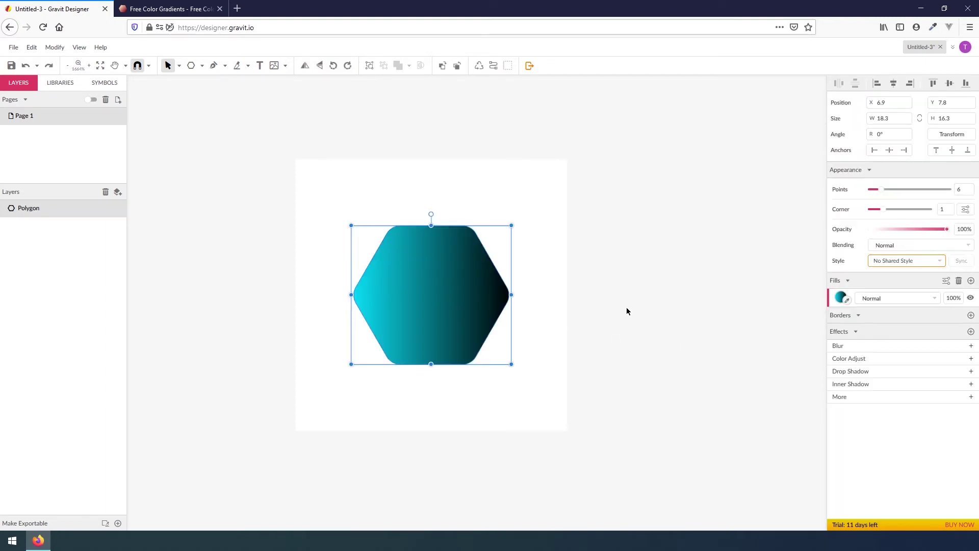
{"action": "left_click", "coordinate": [840, 297]}
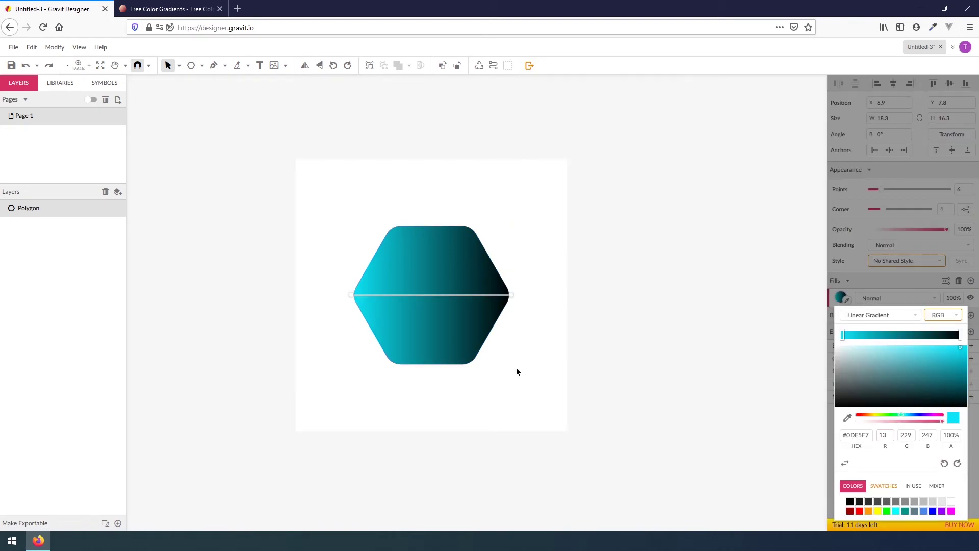
{"action": "left_click", "coordinate": [512, 295]}
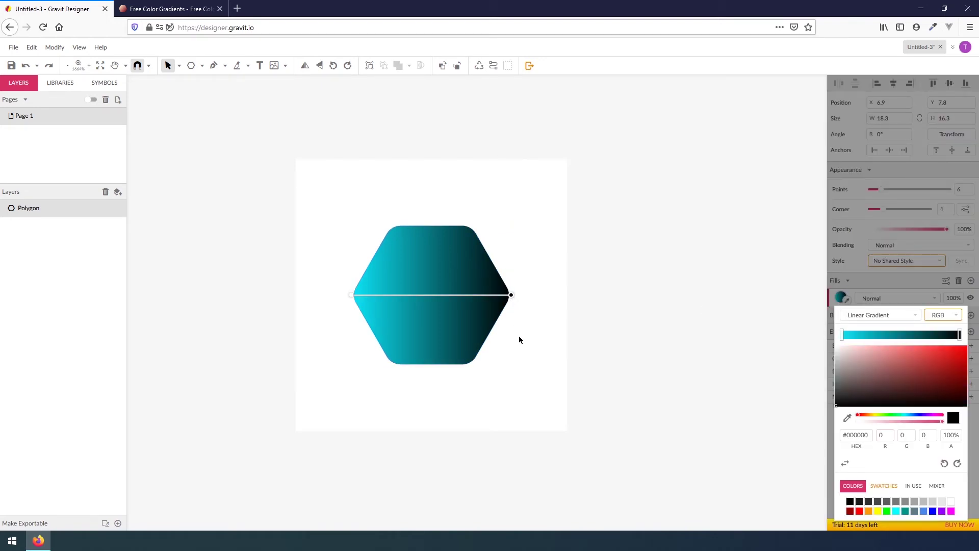
{"action": "left_click", "coordinate": [842, 337]}
{"action": "left_click", "coordinate": [960, 335]}
{"action": "double_click", "coordinate": [857, 435]}
{"action": "key", "text": "ctrl+v"}
{"action": "key", "text": "Return"}
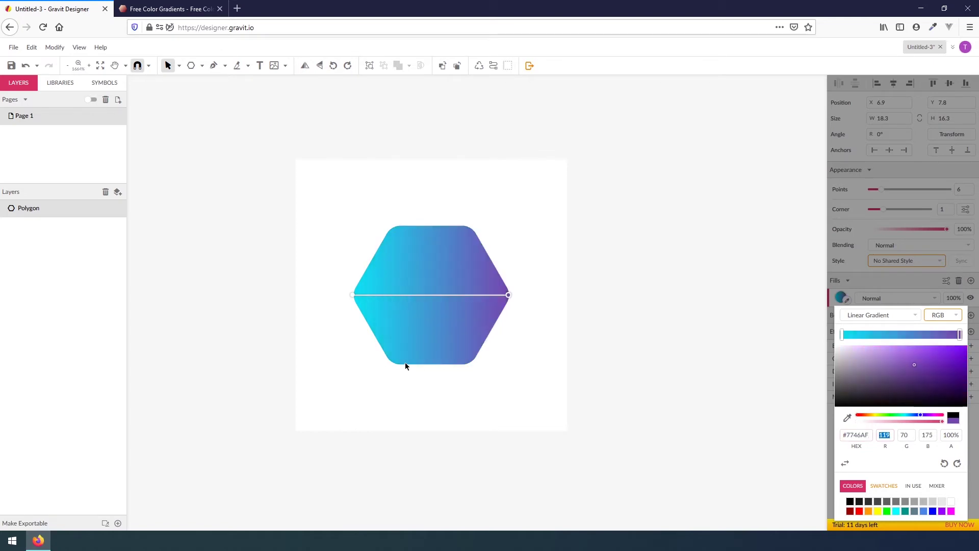
{"action": "left_click", "coordinate": [626, 313]}
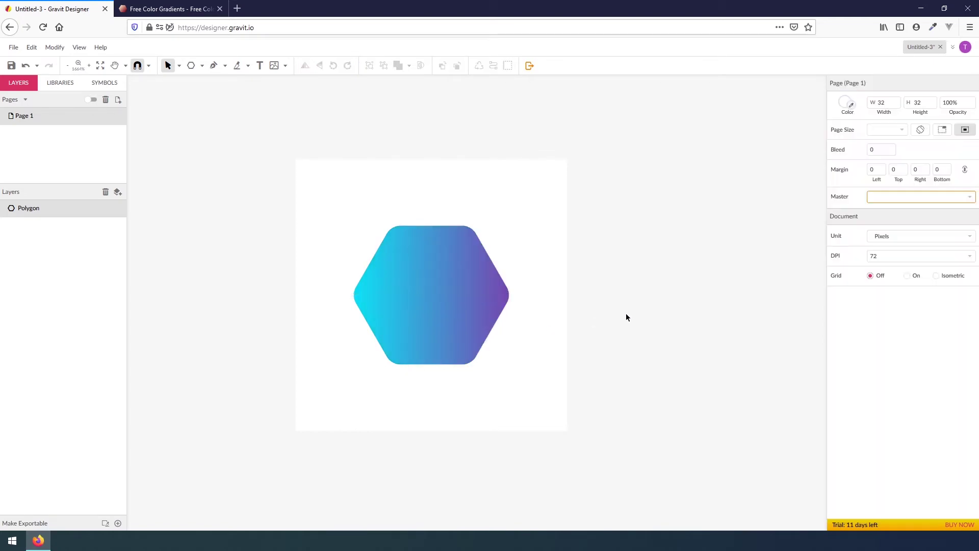
Step: Reposition the hexagon's gradient line diagonally so it runs from its upper-left corner to its lower-right corner
{"action": "left_click", "coordinate": [429, 313]}
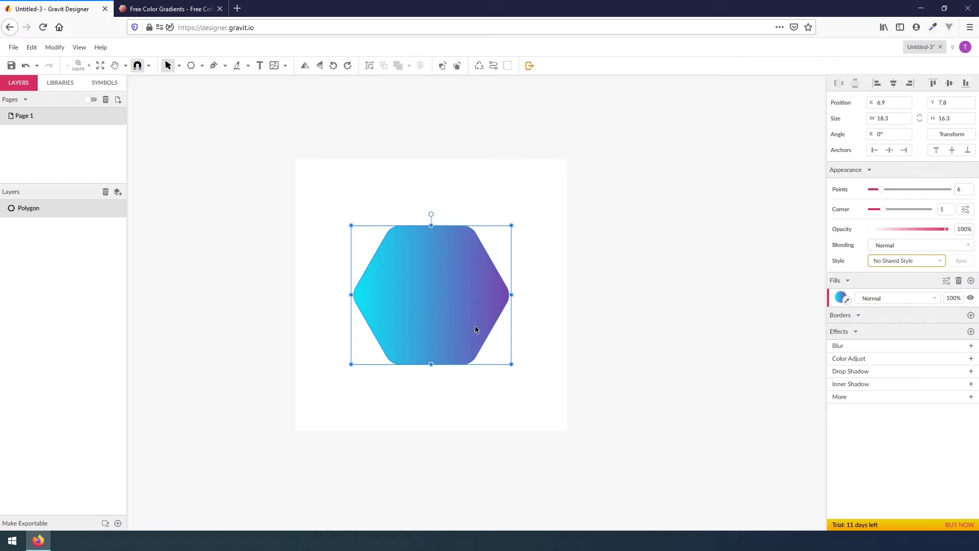
{"action": "left_click", "coordinate": [841, 298]}
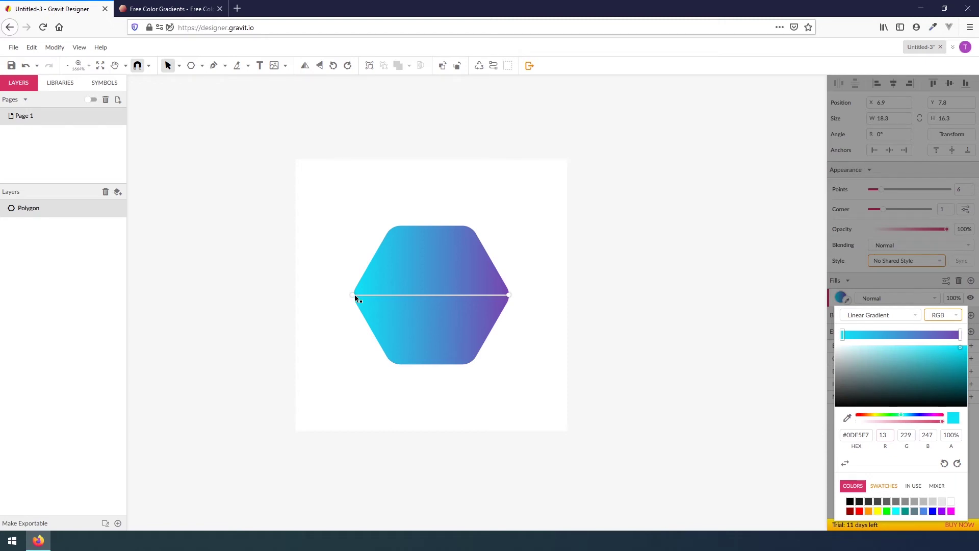
{"action": "left_click_drag", "start_coordinate": [354, 295], "coordinate": [382, 273]}
{"action": "left_click_drag", "start_coordinate": [508, 298], "coordinate": [436, 331]}
{"action": "left_click_drag", "start_coordinate": [378, 345], "coordinate": [490, 327]}
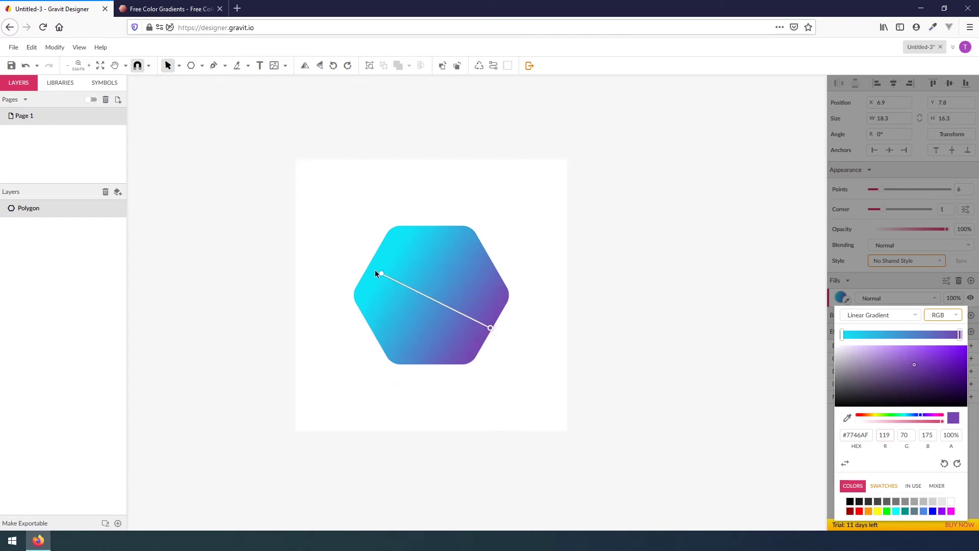
{"action": "left_click_drag", "start_coordinate": [381, 273], "coordinate": [394, 231]}
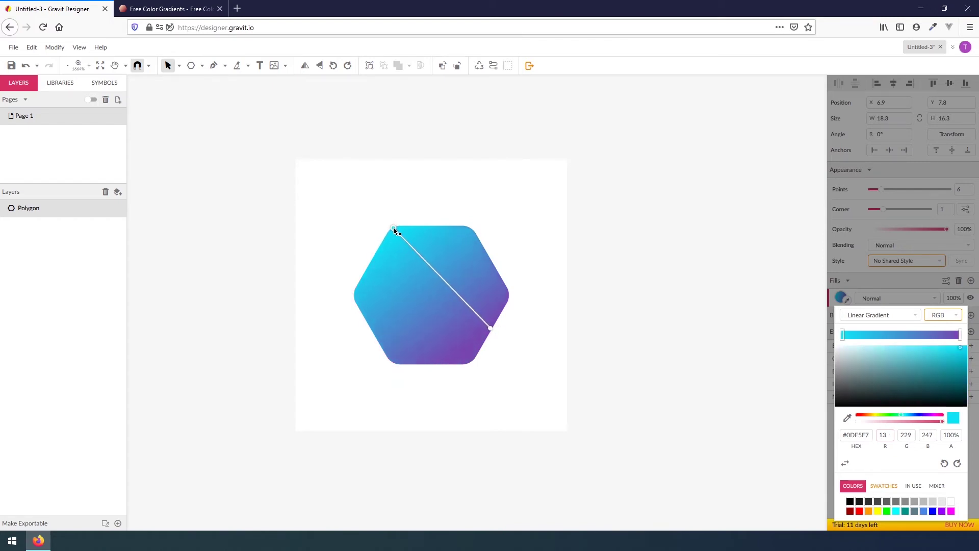
{"action": "left_click_drag", "start_coordinate": [490, 328], "coordinate": [470, 362]}
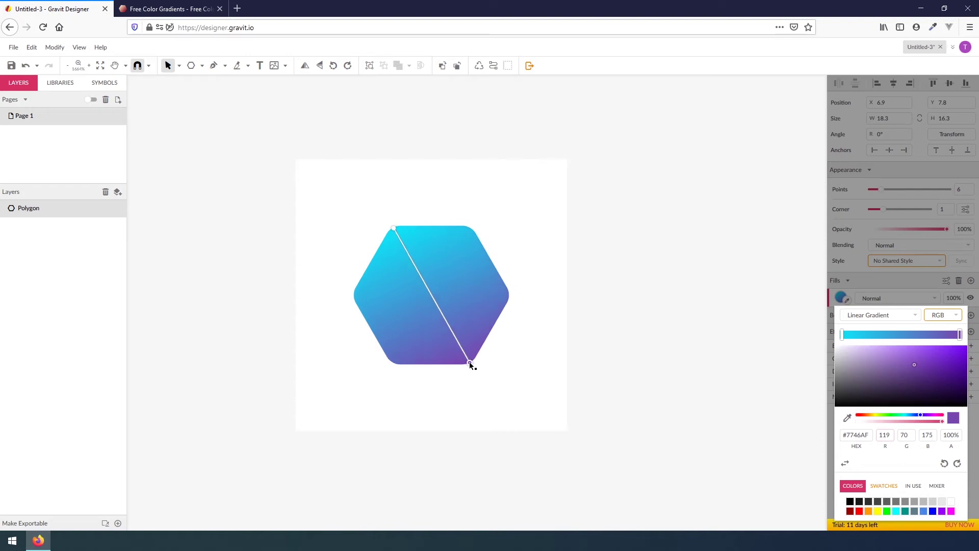
{"action": "left_click", "coordinate": [560, 378]}
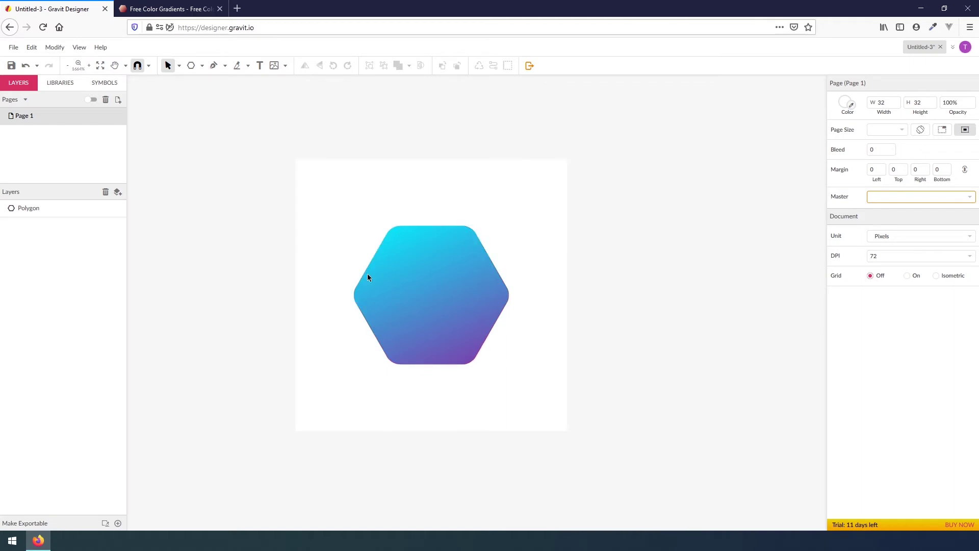
Step: Enlarge the hexagon proportionally to about 30.2 × 27 px so it nearly fills the page
{"action": "left_click", "coordinate": [445, 246]}
{"action": "left_click", "coordinate": [578, 290]}
{"action": "left_click", "coordinate": [420, 274]}
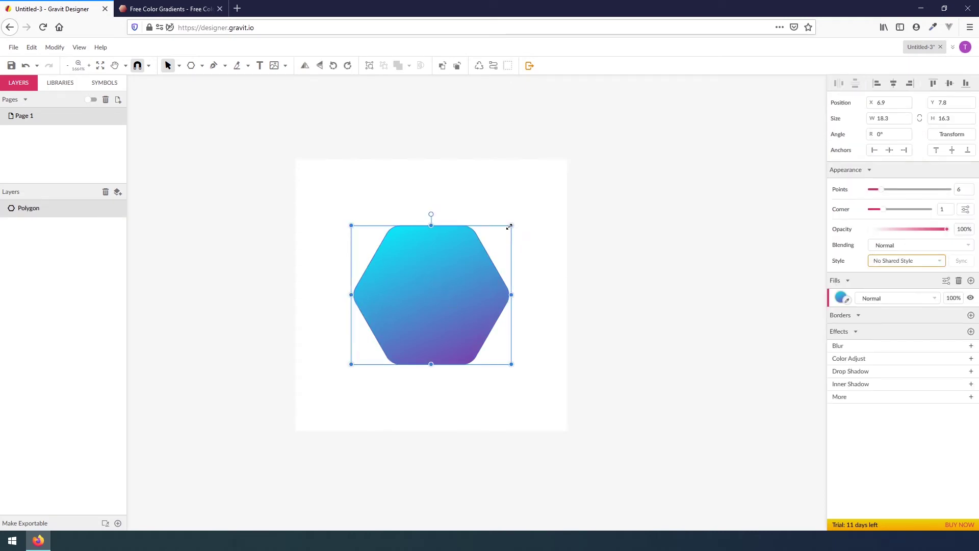
{"action": "left_click_drag", "start_coordinate": [512, 225], "coordinate": [558, 182]}
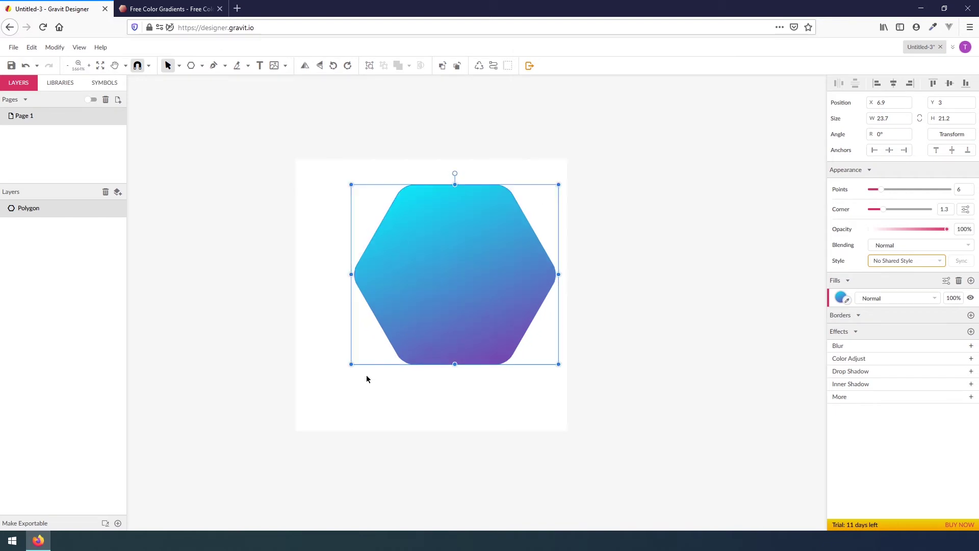
{"action": "left_click_drag", "start_coordinate": [351, 365], "coordinate": [313, 398]}
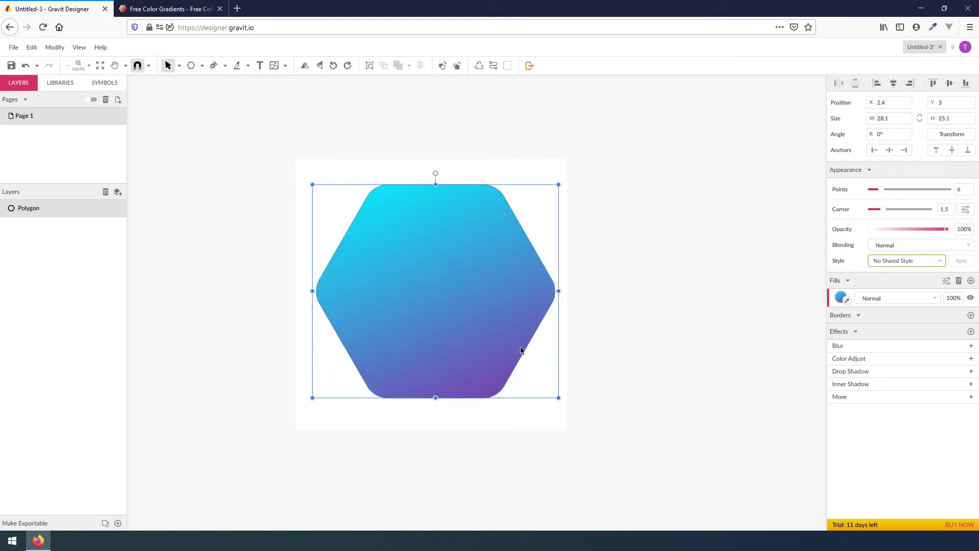
{"action": "left_click", "coordinate": [597, 332]}
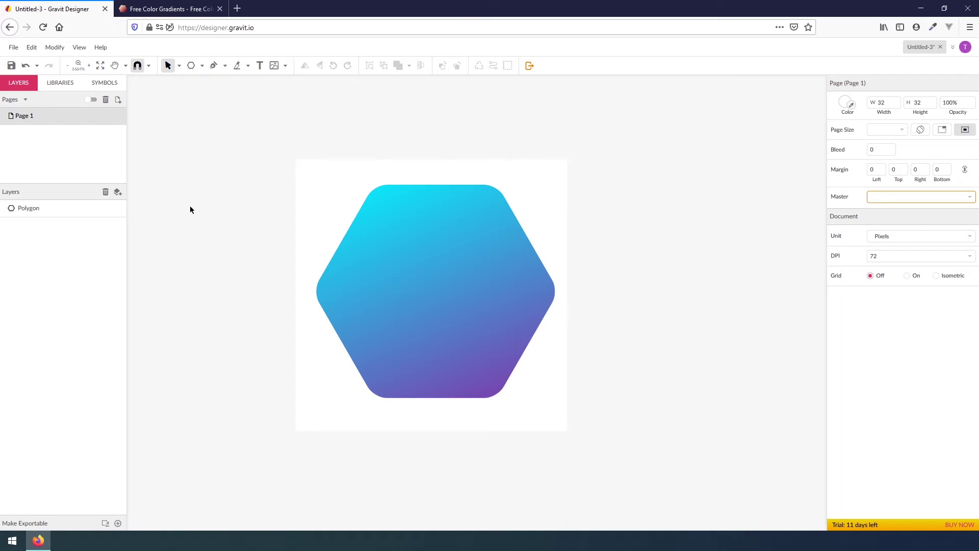
{"action": "left_click", "coordinate": [396, 289]}
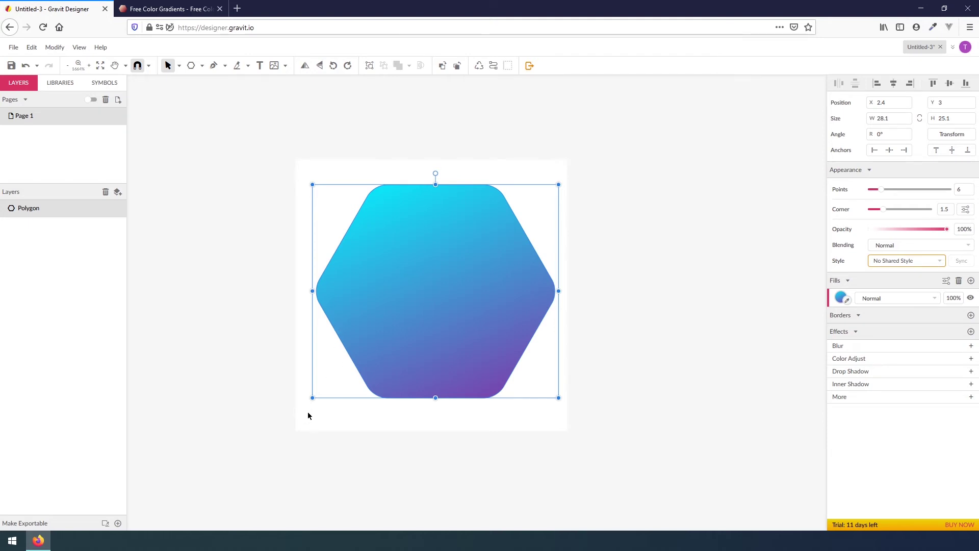
{"action": "left_click_drag", "start_coordinate": [313, 398], "coordinate": [293, 412]}
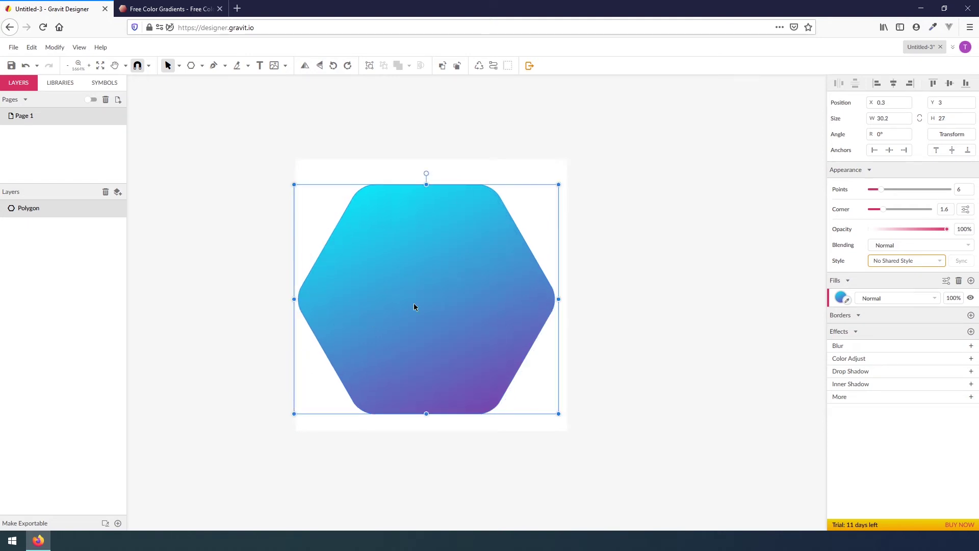
{"action": "mouse_move", "coordinate": [559, 184]}
{"action": "left_mouse_down"}
{"action": "mouse_move", "coordinate": [576, 170]}
{"action": "mouse_move", "coordinate": [558, 186]}
{"action": "left_mouse_up"}
{"action": "left_click", "coordinate": [644, 218]}
Step: Rotate the hexagon counterclockwise to an angle of 15°
{"action": "left_click", "coordinate": [461, 308]}
{"action": "left_click_drag", "start_coordinate": [426, 172], "coordinate": [380, 185]}
{"action": "left_click", "coordinate": [582, 245]}
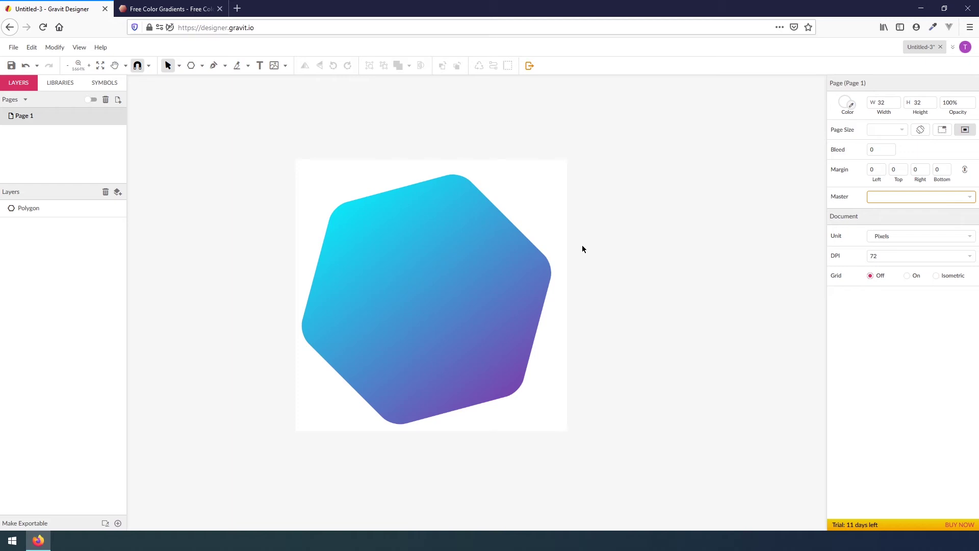
Step: Center the rotated hexagon horizontally and vertically on the page
{"action": "left_click", "coordinate": [453, 294]}
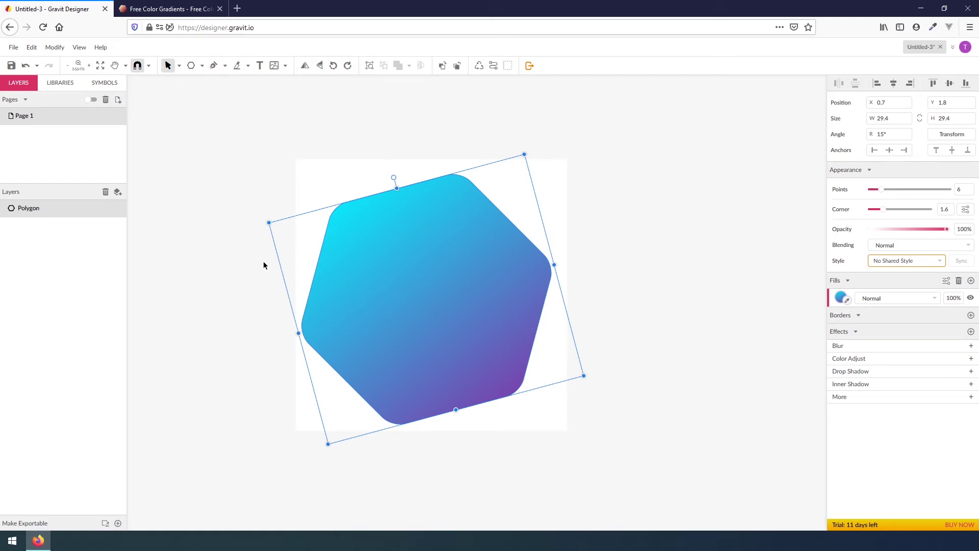
{"action": "left_click", "coordinate": [894, 83]}
{"action": "left_click", "coordinate": [950, 84]}
{"action": "left_click", "coordinate": [688, 231]}
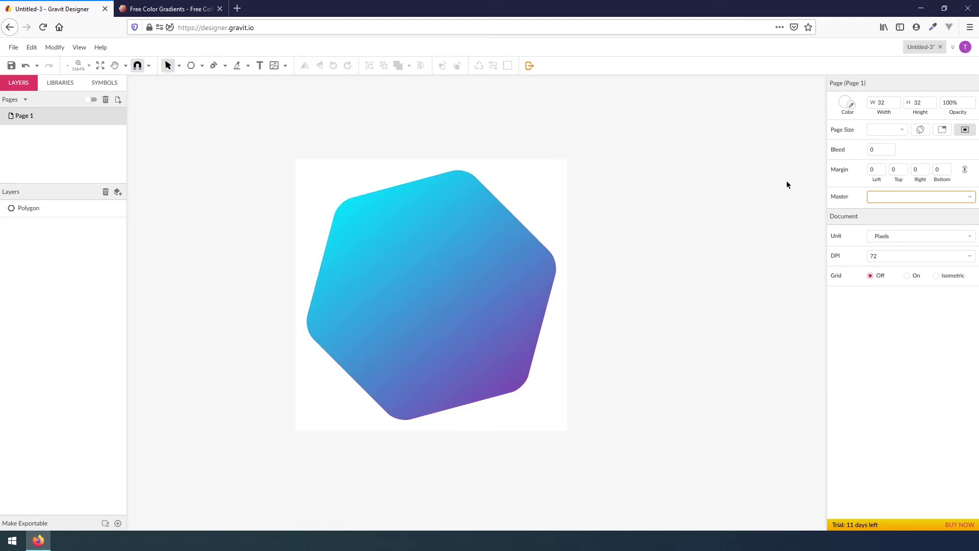
Step: Try red #FF0000 and light gray #F3F3F3 as the page's background color
{"action": "left_click", "coordinate": [845, 105]}
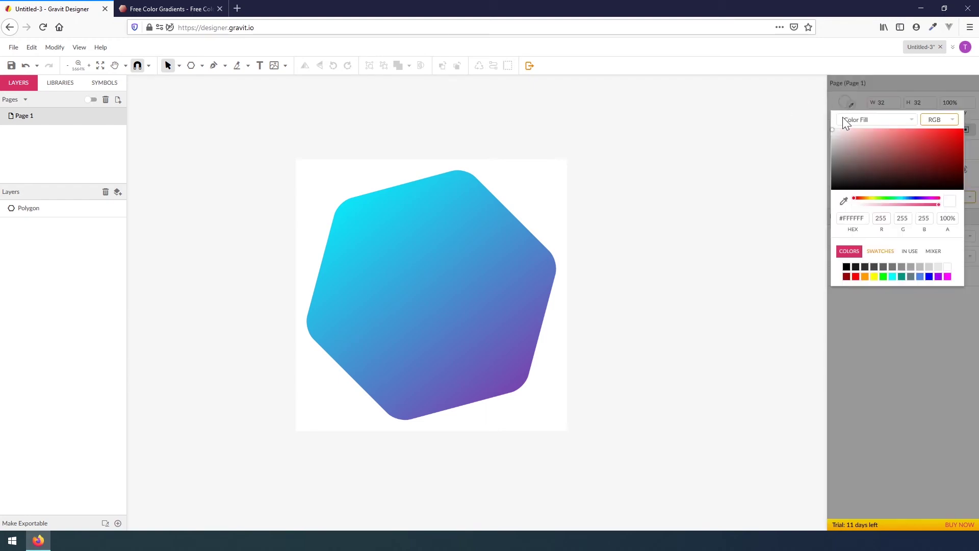
{"action": "left_click_drag", "start_coordinate": [857, 141], "coordinate": [967, 127]}
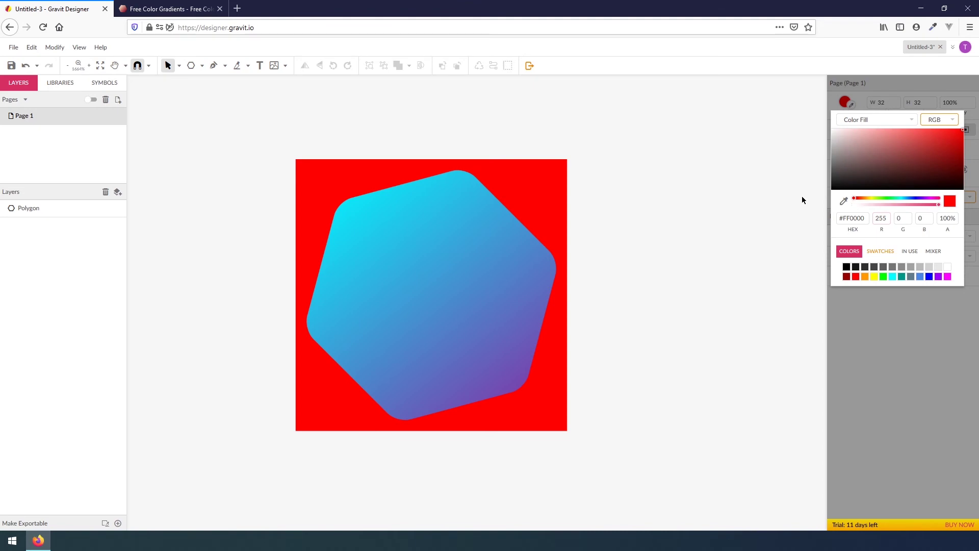
{"action": "left_click", "coordinate": [853, 219]}
{"action": "type", "text": "f3f3f3"}
{"action": "key", "text": "Tab"}
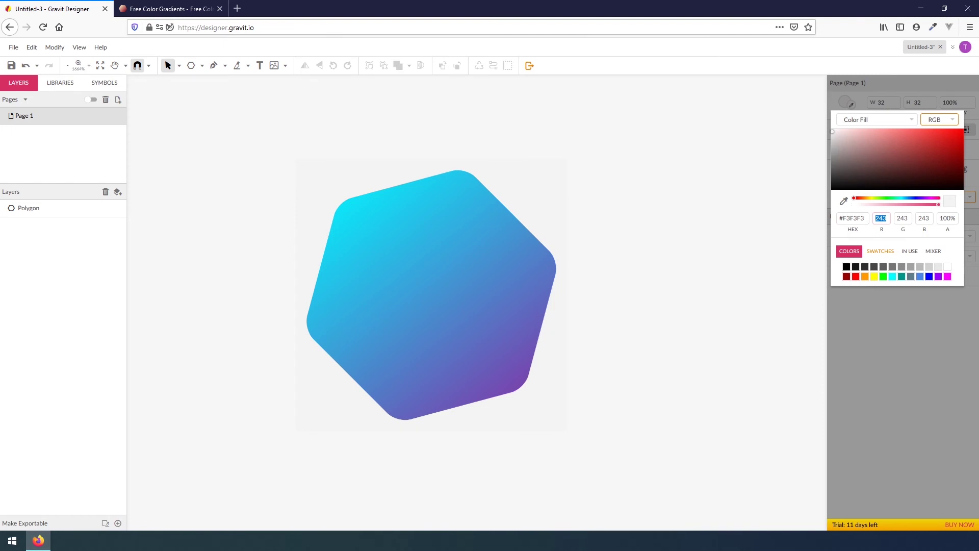
Step: Try several dark gray swatches for the page background and settle on #2E2E2E
{"action": "left_click", "coordinate": [883, 266]}
{"action": "left_click", "coordinate": [874, 267]}
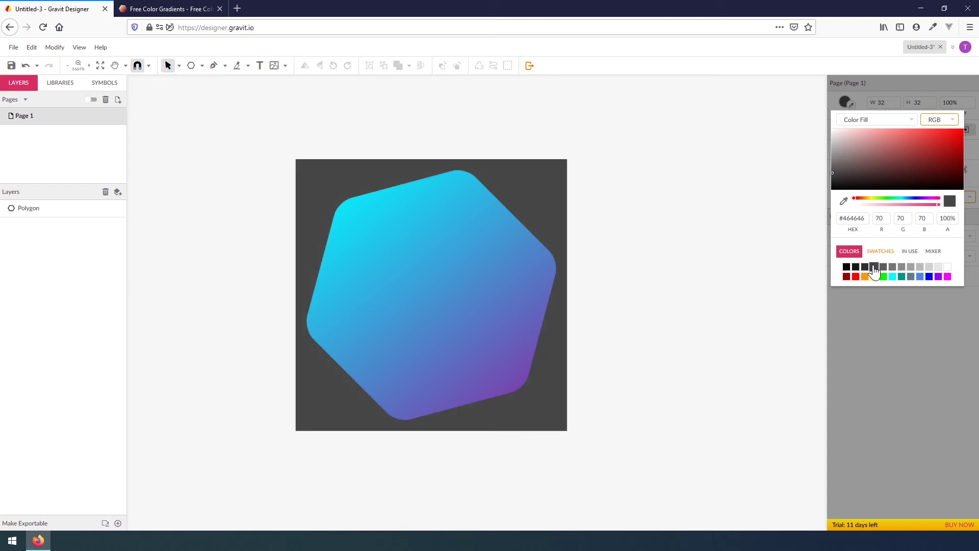
{"action": "left_click", "coordinate": [865, 267]}
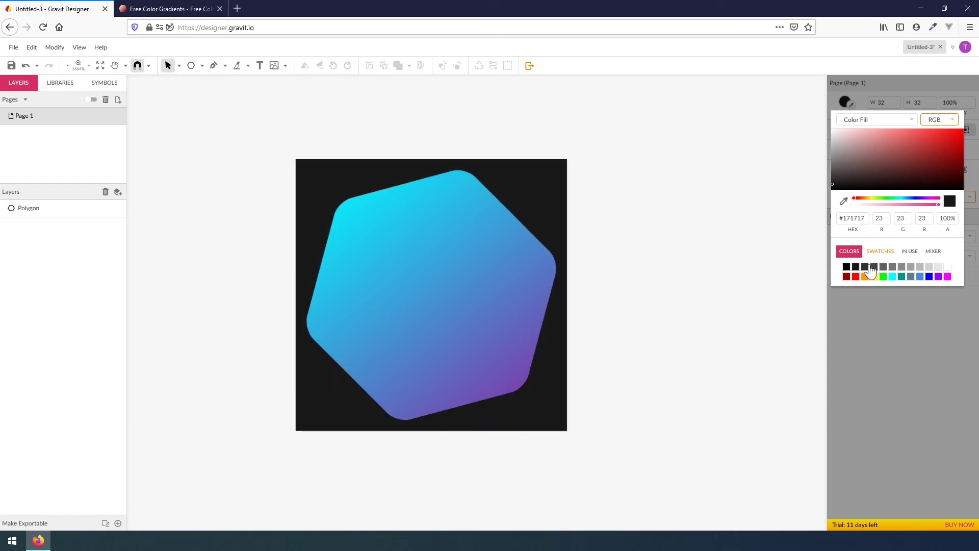
{"action": "left_click", "coordinate": [862, 267]}
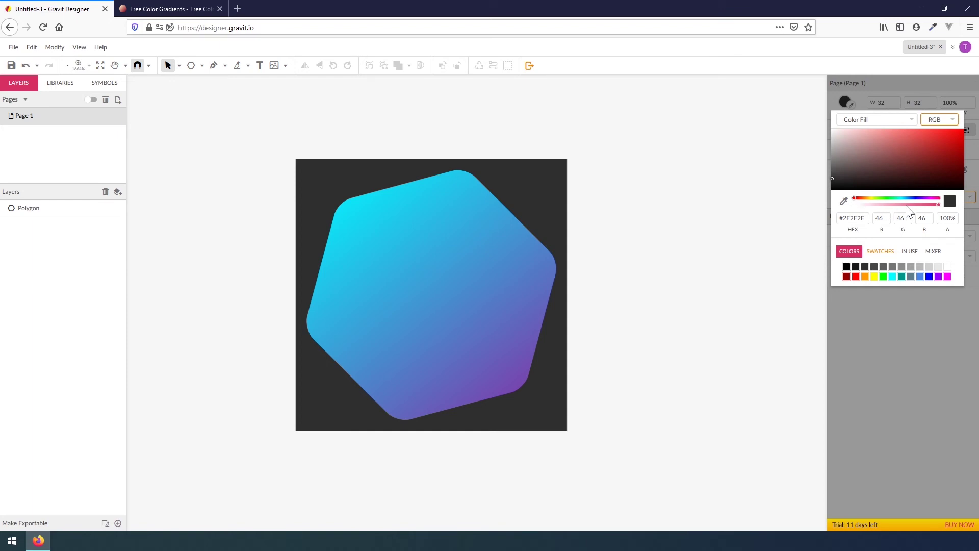
Step: Make the page background fully transparent by lowering its opacity to 0%
{"action": "left_click", "coordinate": [937, 204]}
{"action": "left_click_drag", "start_coordinate": [941, 204], "coordinate": [845, 211]}
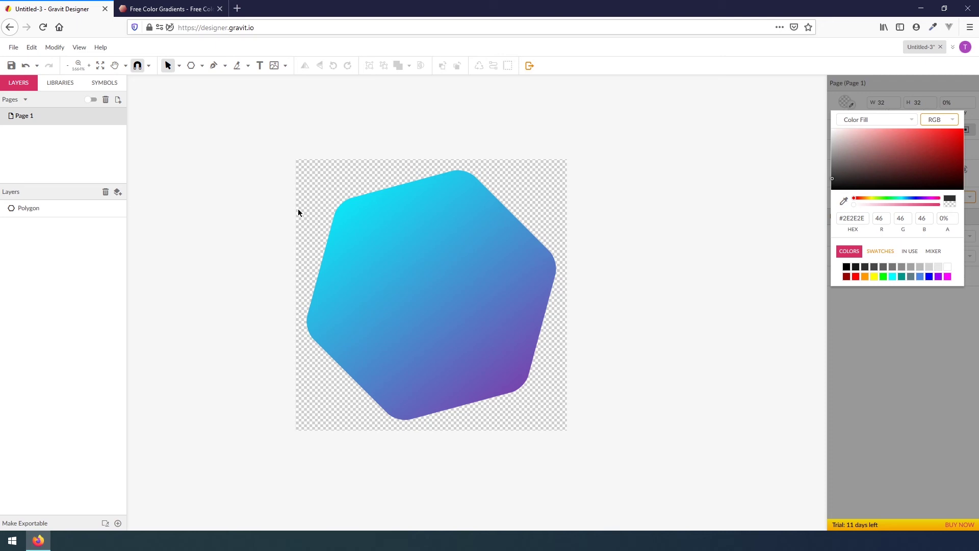
{"action": "left_click", "coordinate": [278, 183]}
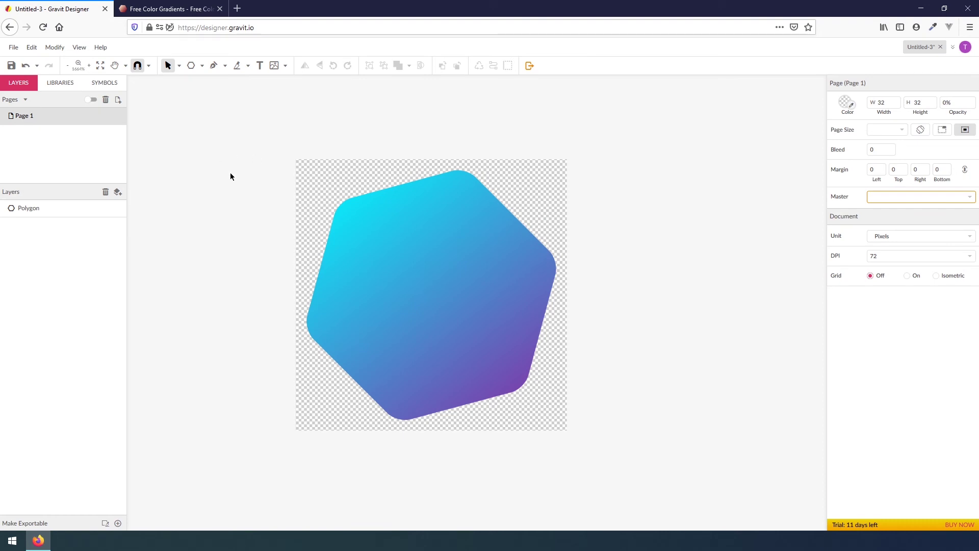
Step: Export the icon as a PNG image and save the file Untitled-3.png
{"action": "left_click", "coordinate": [12, 48]}
{"action": "mouse_move", "coordinate": [40, 234]}
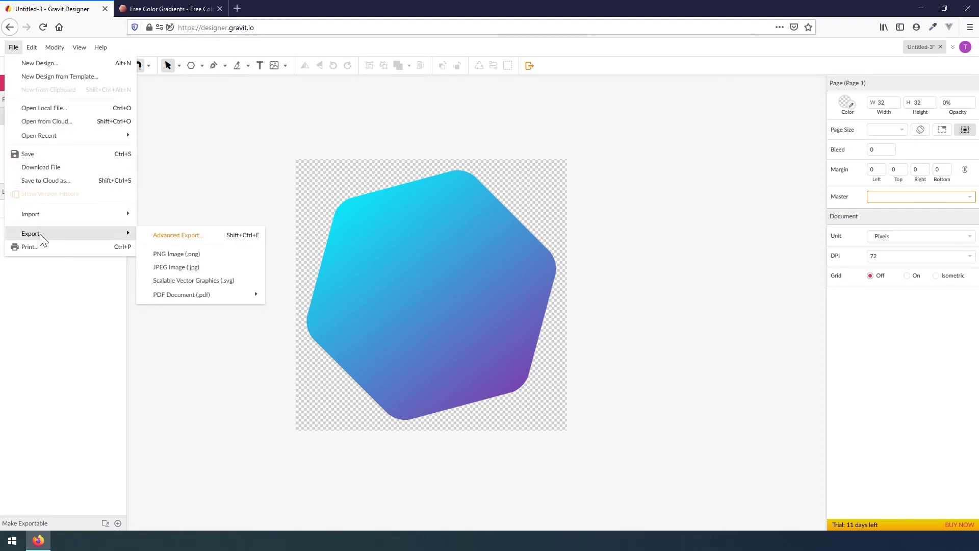
{"action": "left_click", "coordinate": [195, 254]}
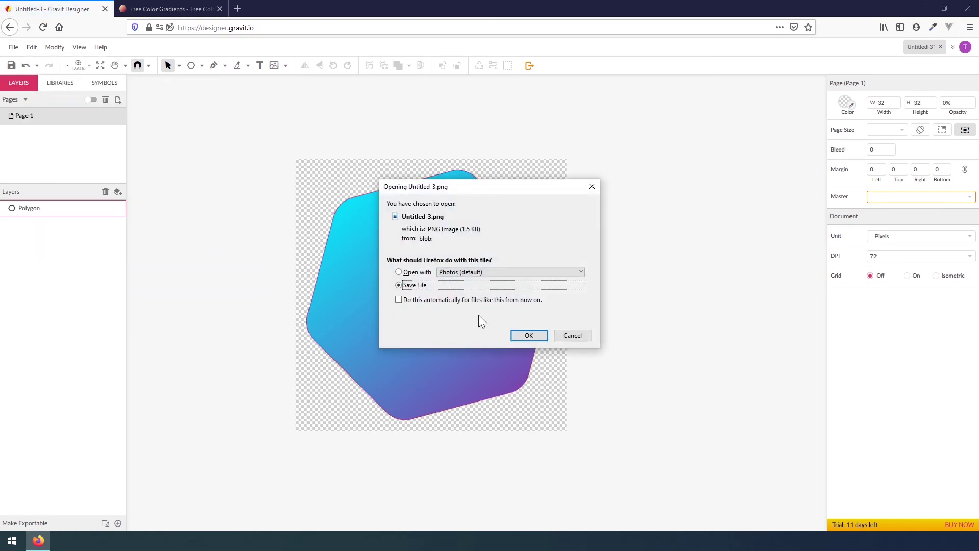
{"action": "left_click", "coordinate": [526, 336]}
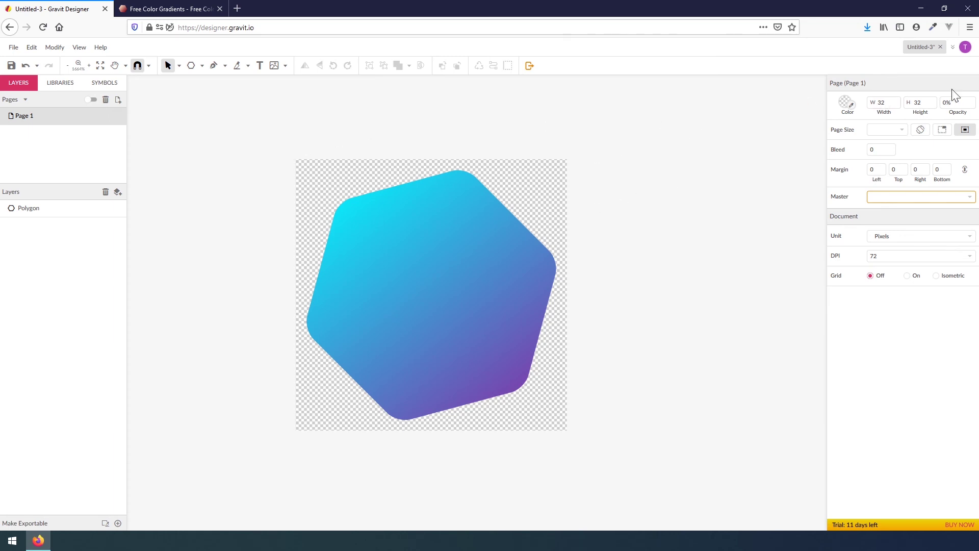
Step: Set the page size to 16 px wide and 16 px high
{"action": "left_click", "coordinate": [895, 102]}
{"action": "type", "text": "16"}
{"action": "key", "text": "Tab"}
{"action": "type", "text": "16"}
{"action": "key", "text": "Tab"}
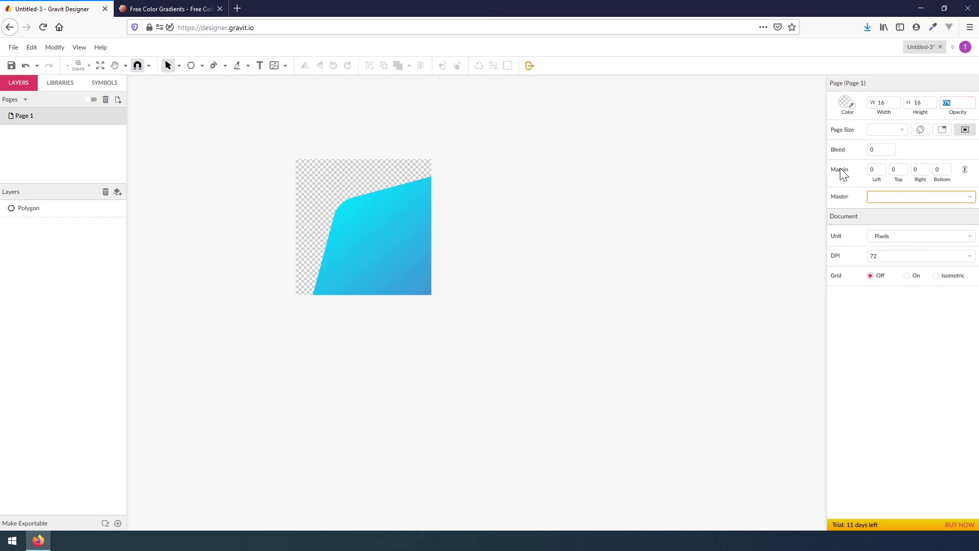
Step: Scale the hexagon polygon to 50% in both width and height with the Transform settings
{"action": "left_click", "coordinate": [301, 182]}
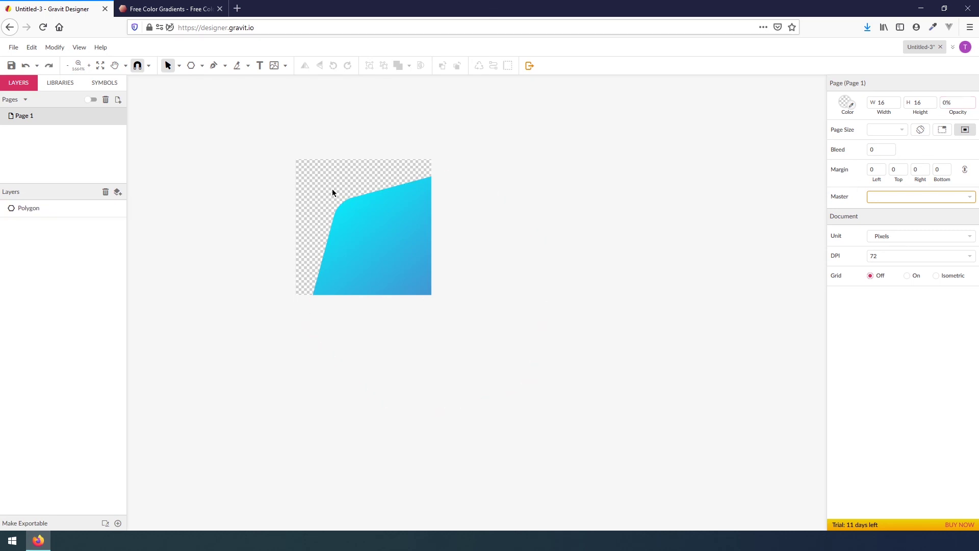
{"action": "left_click", "coordinate": [355, 238]}
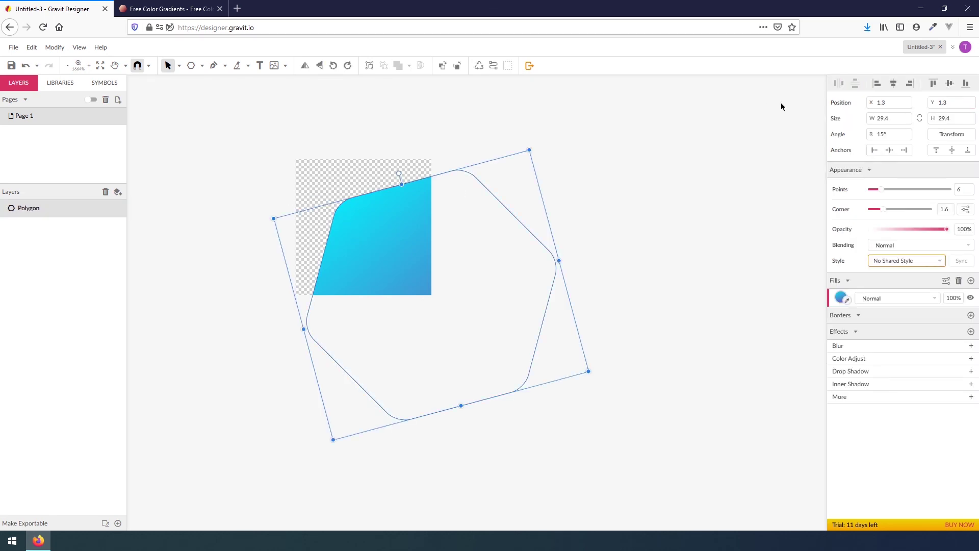
{"action": "left_click", "coordinate": [951, 134]}
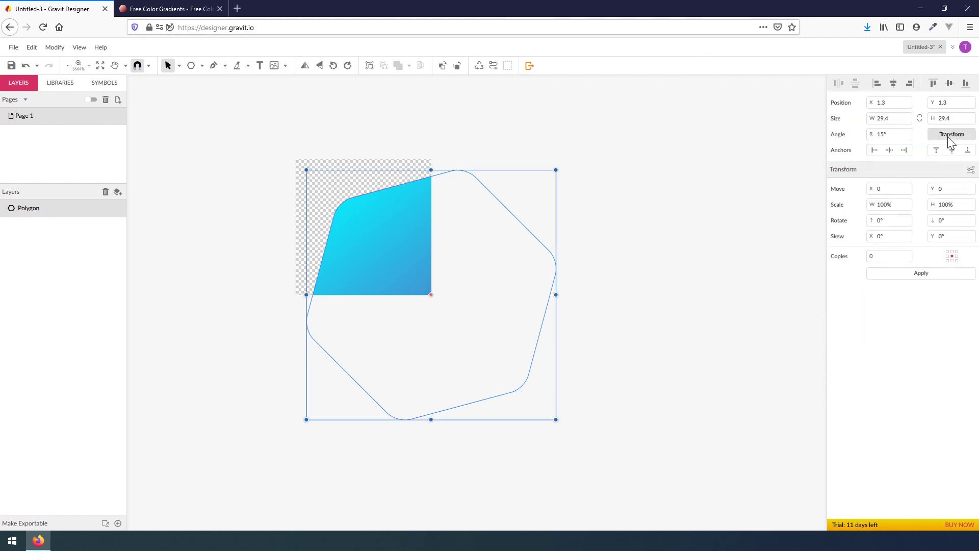
{"action": "left_click", "coordinate": [880, 207]}
{"action": "type", "text": "50"}
{"action": "key", "text": "Tab"}
{"action": "type", "text": "50"}
{"action": "key", "text": "Tab"}
{"action": "left_click", "coordinate": [922, 273]}
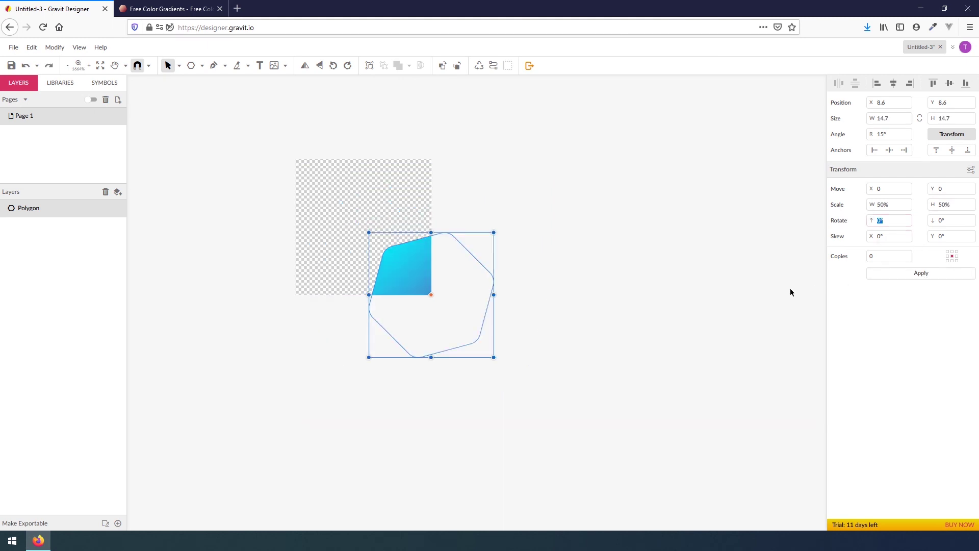
{"action": "key", "text": "Escape"}
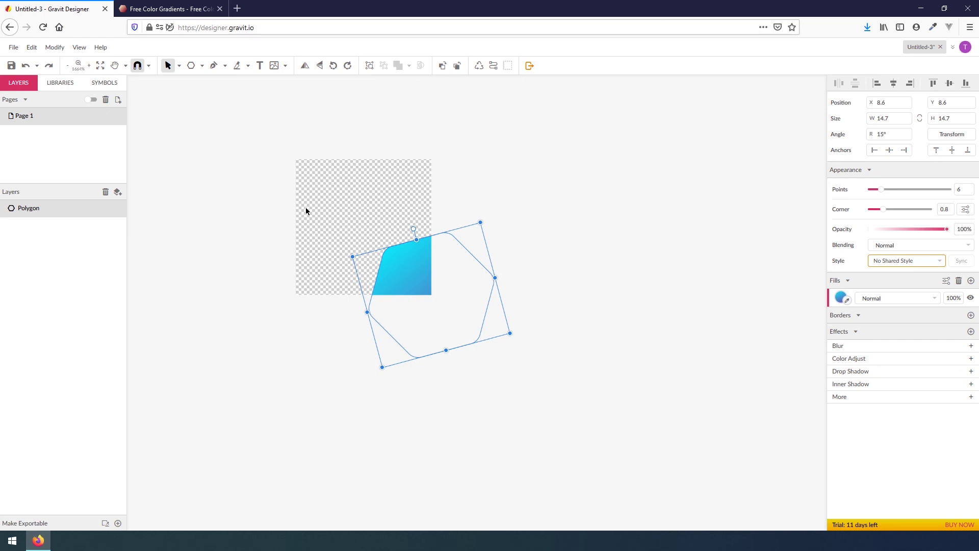
Step: Center the hexagon horizontally and vertically on the 16 px page
{"action": "left_click", "coordinate": [351, 223]}
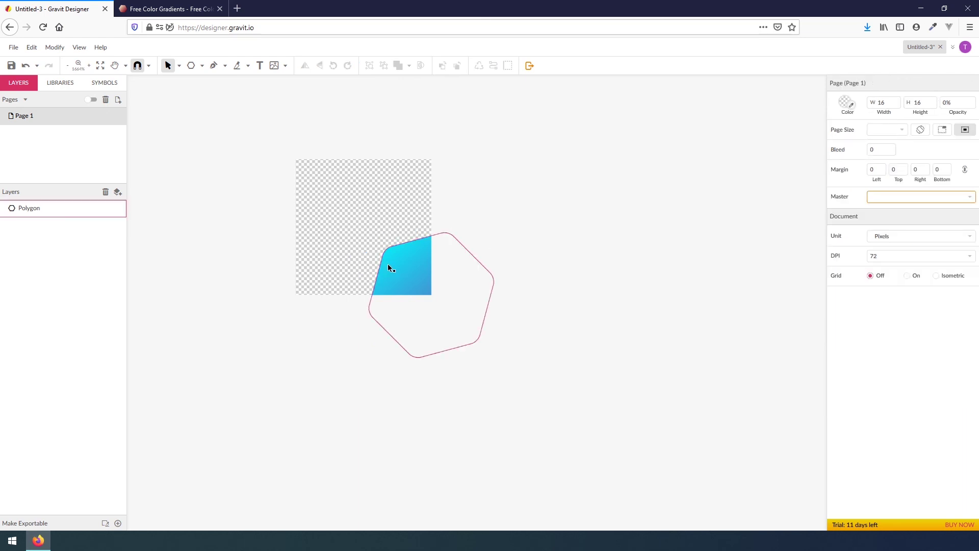
{"action": "left_click", "coordinate": [390, 269]}
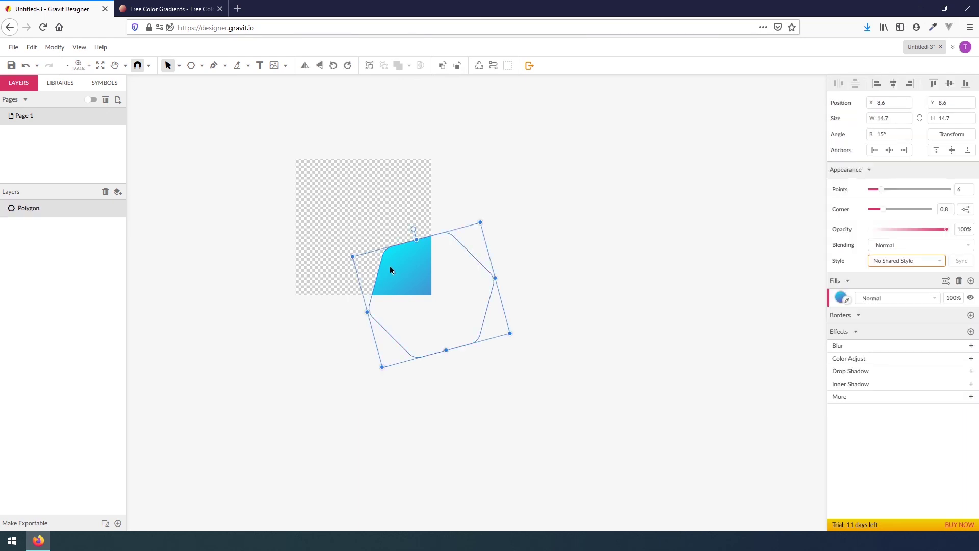
{"action": "left_click", "coordinate": [893, 83]}
{"action": "left_click", "coordinate": [950, 83]}
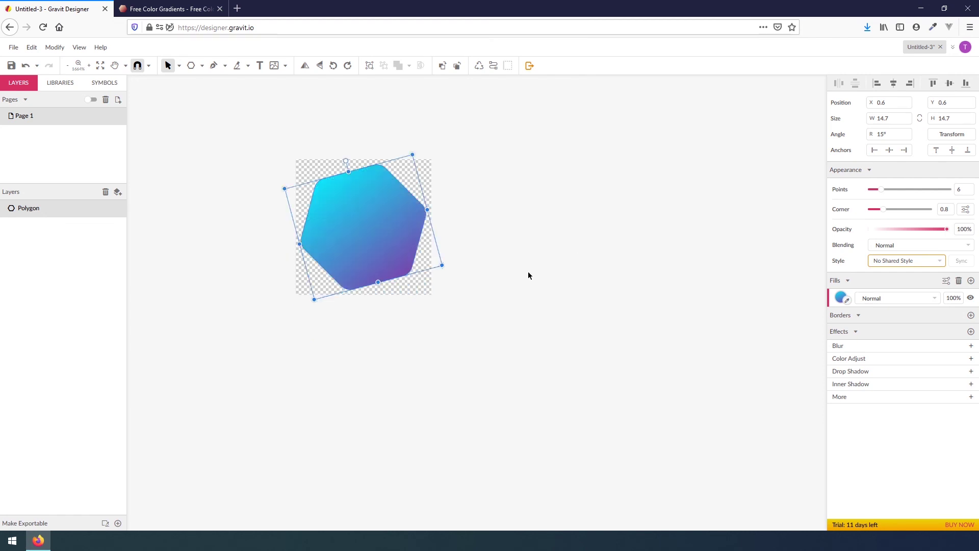
{"action": "left_click", "coordinate": [528, 272]}
{"action": "left_click", "coordinate": [13, 47]}
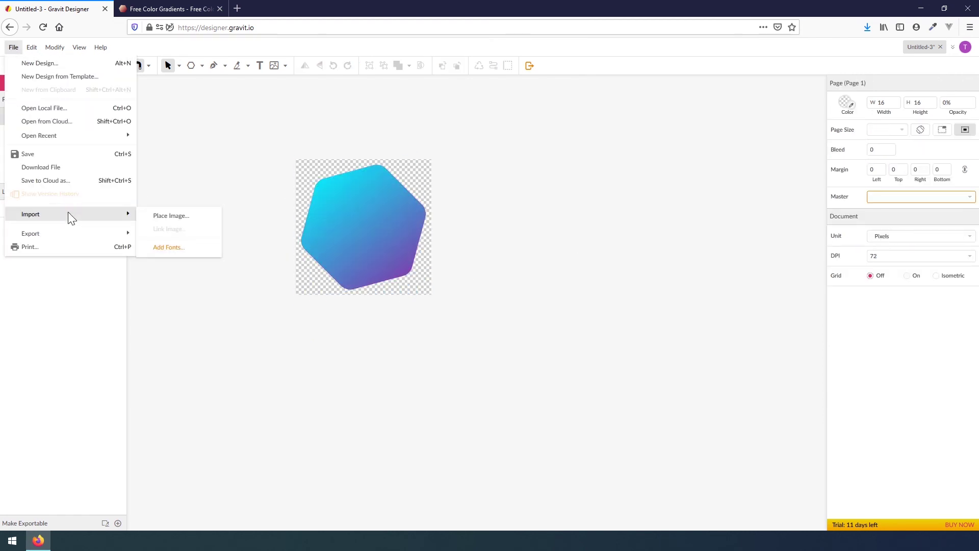
{"action": "mouse_move", "coordinate": [48, 233]}
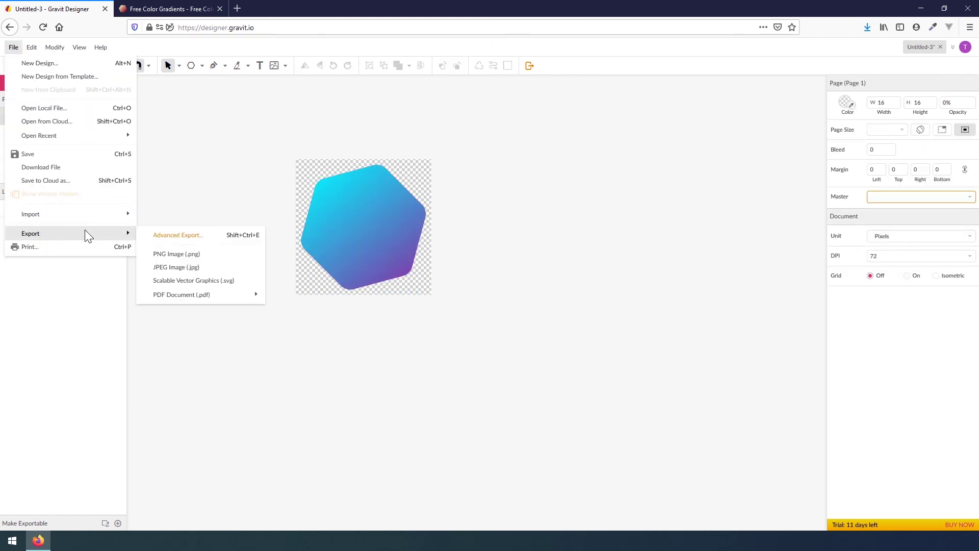
{"action": "left_click", "coordinate": [178, 255]}
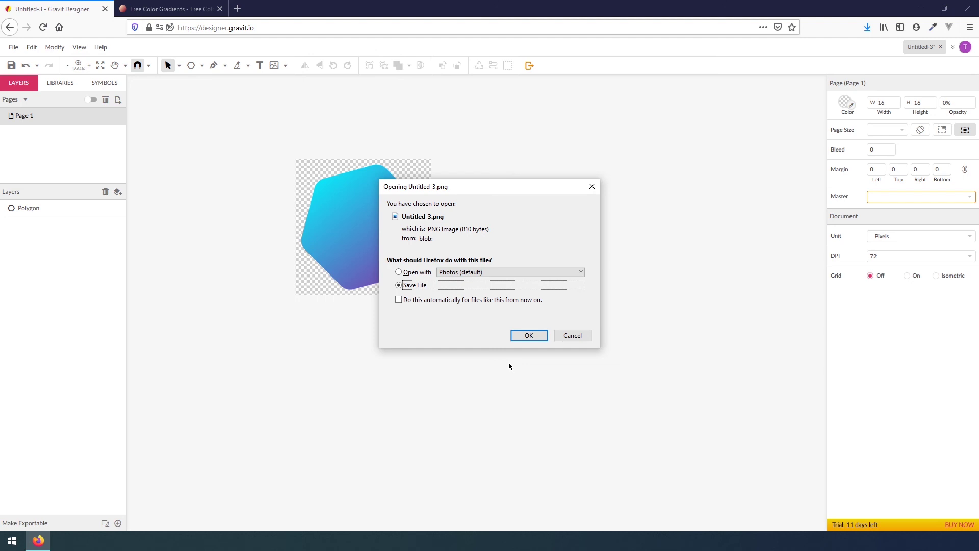
{"action": "left_click", "coordinate": [567, 335]}
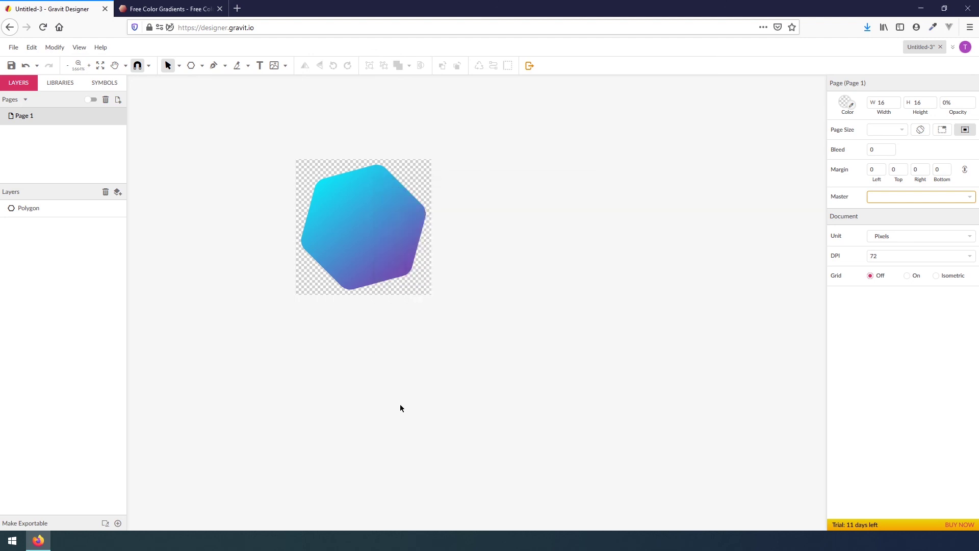